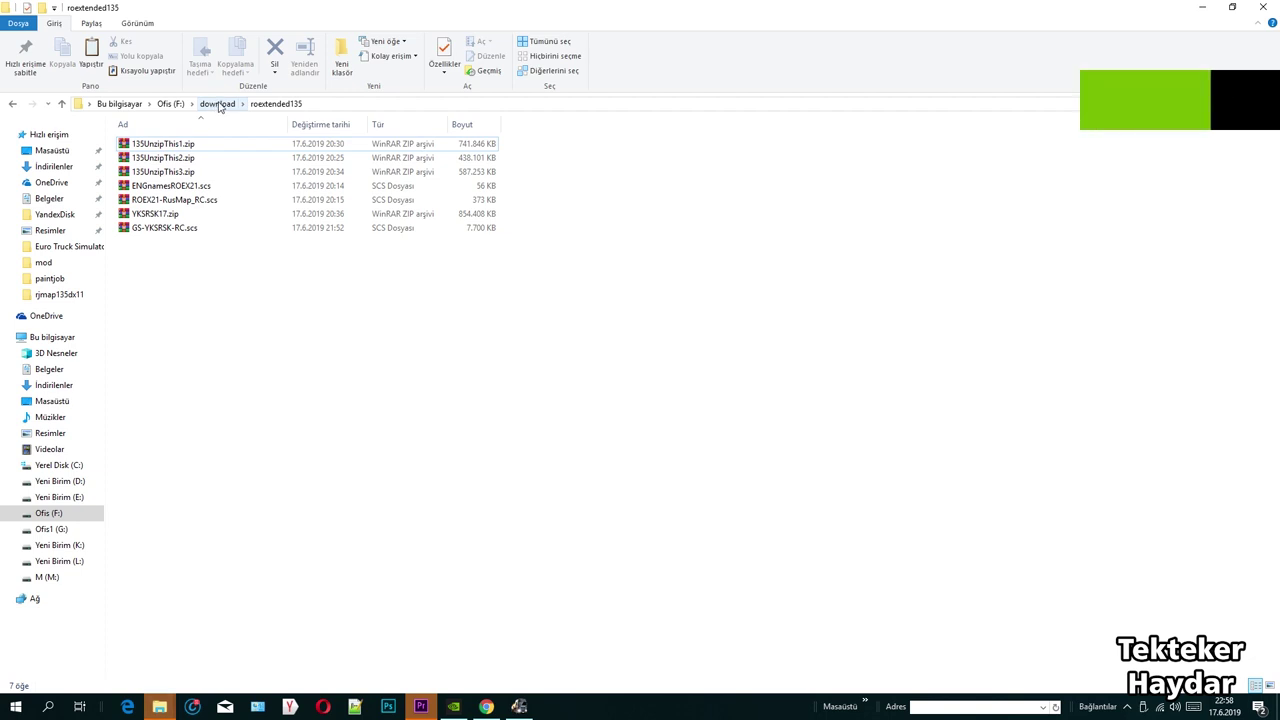
Step: Extract ROEX21assets[1.35].scs from 135UnzipThis1.zip into the Euro Truck Simulator 2 mod folder, replacing the existing file, and put both windows away
click(163, 145)
double_click(163, 145)
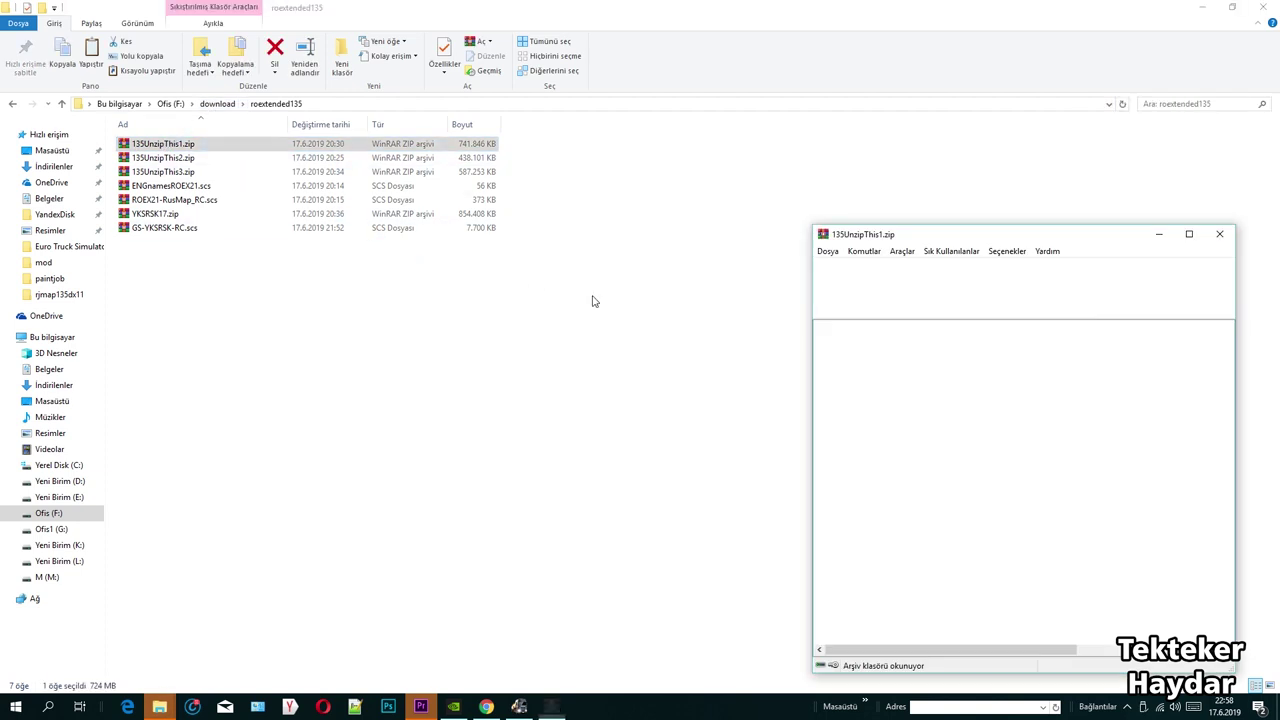
mouse_move(174, 716)
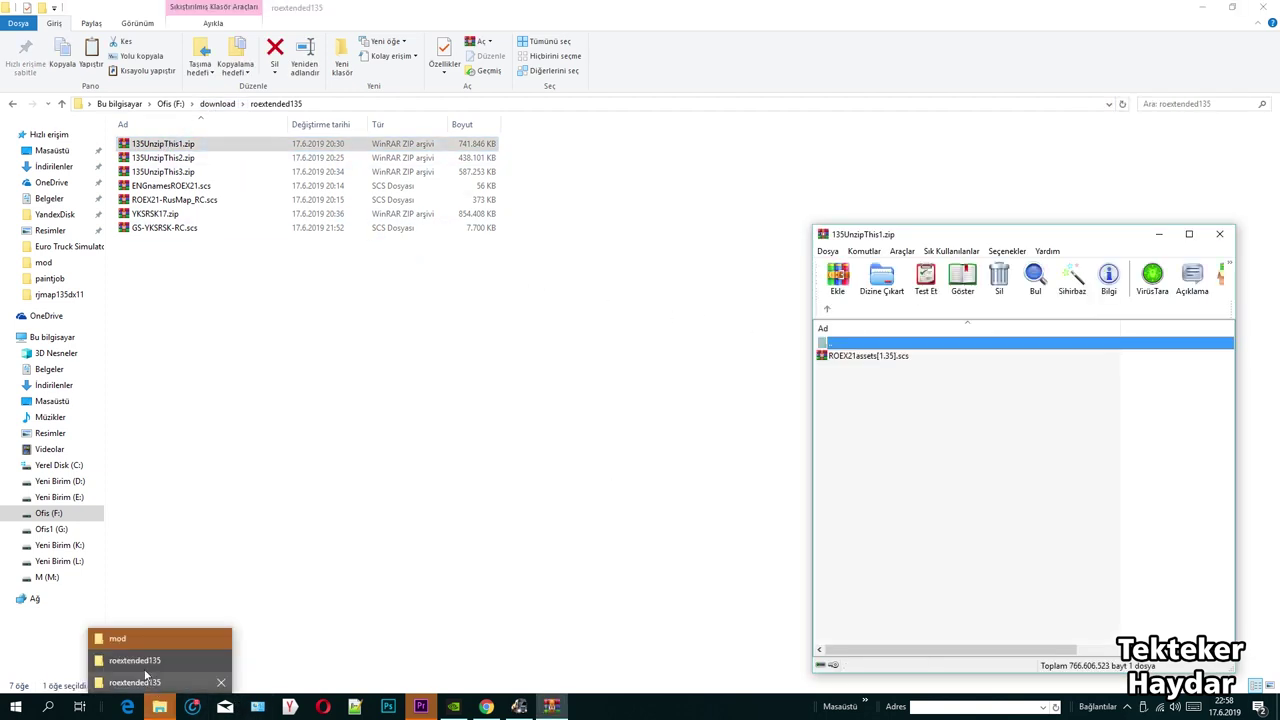
click(128, 638)
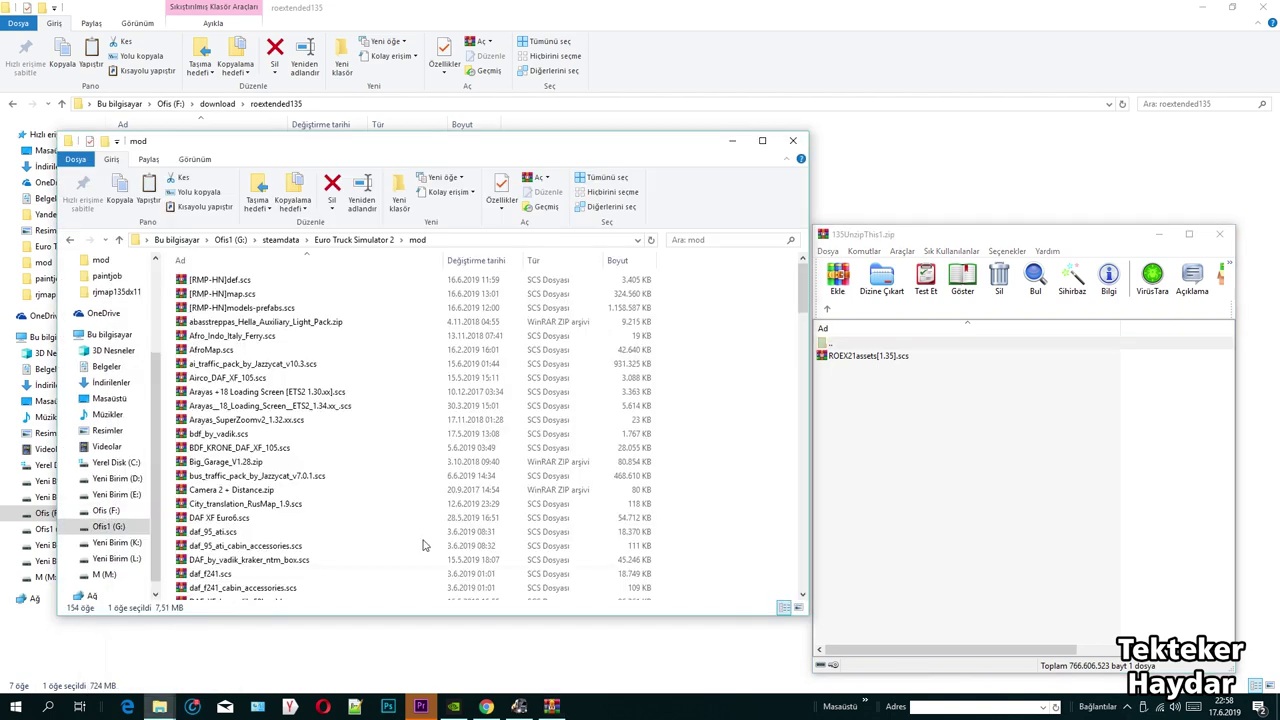
click(884, 362)
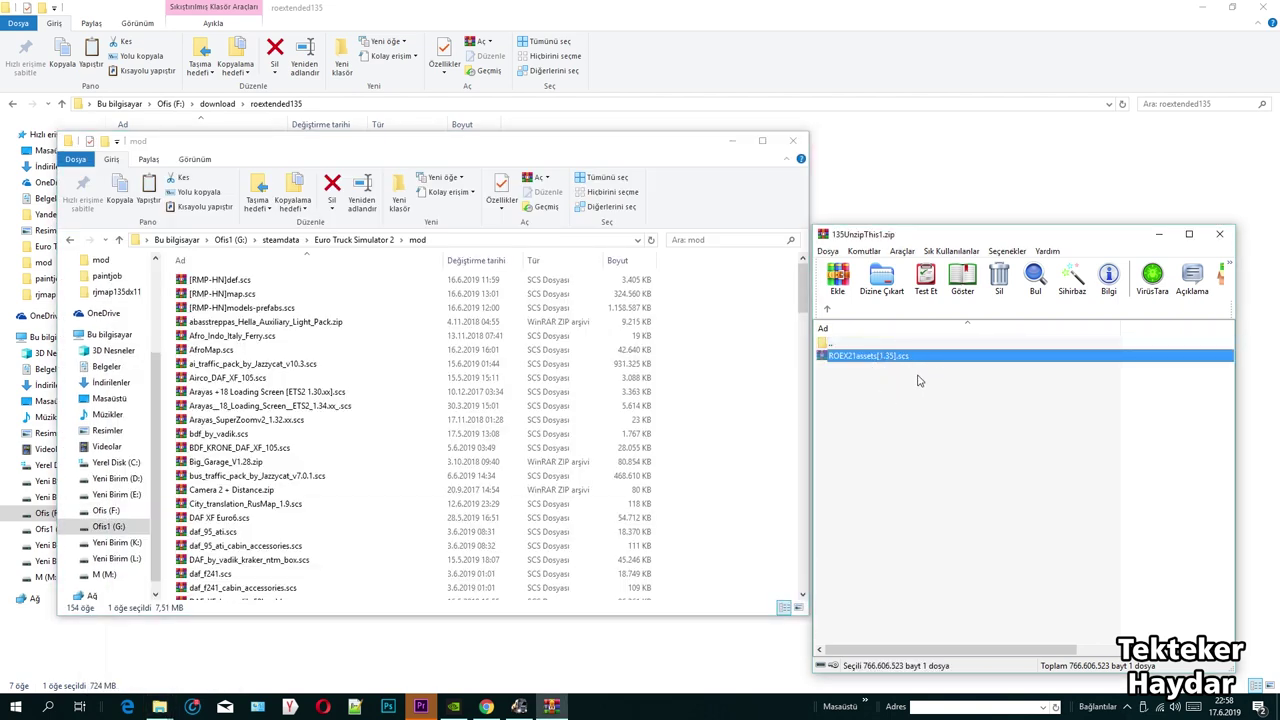
drag(732, 383, 778, 434)
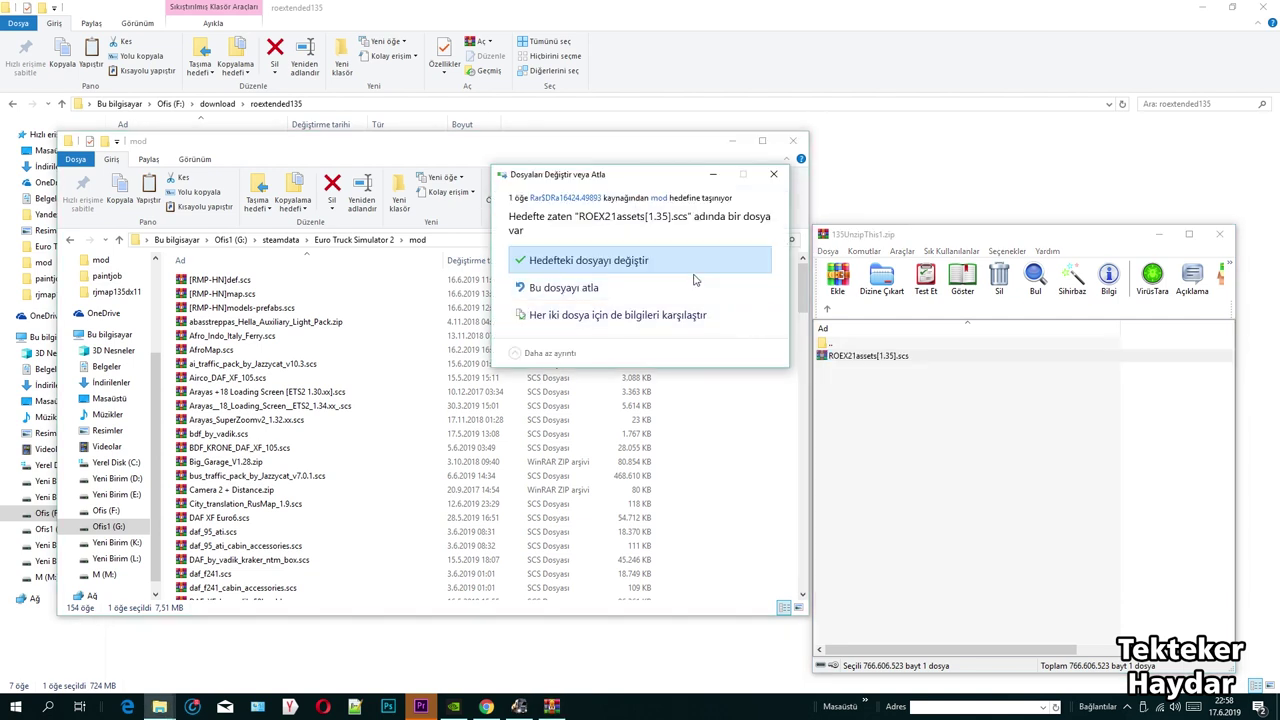
click(600, 261)
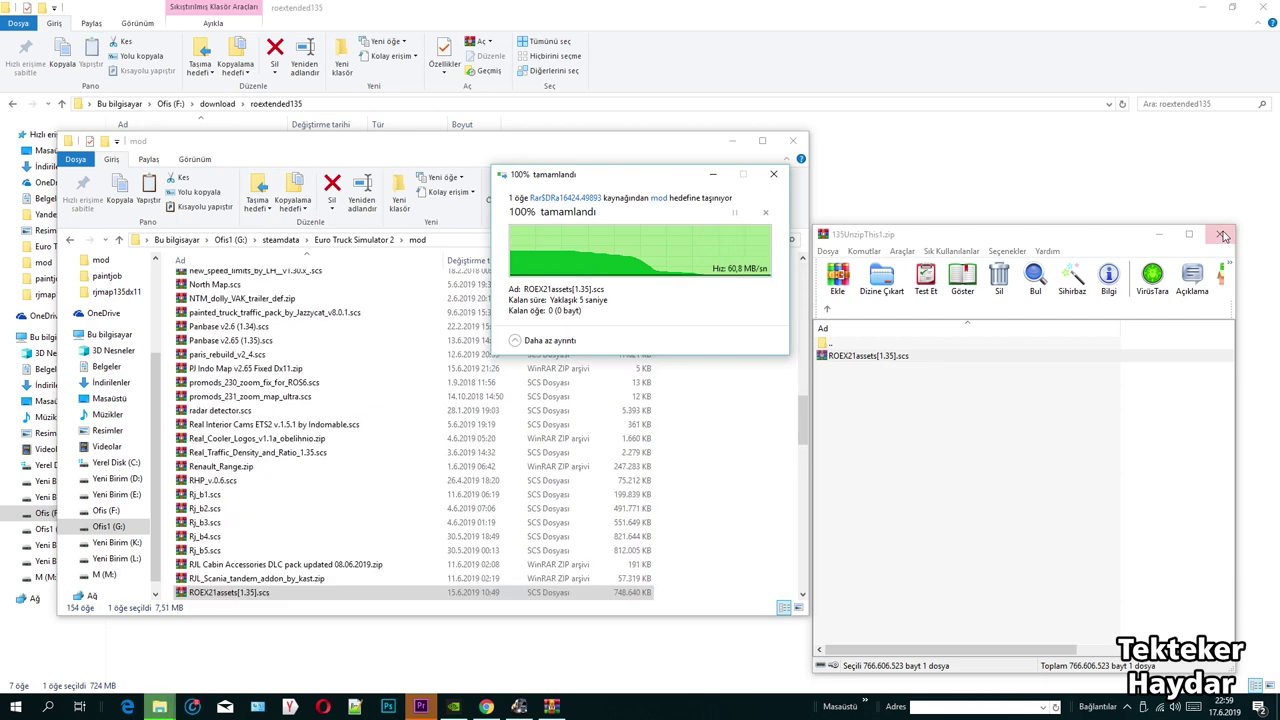
click(1222, 234)
click(793, 140)
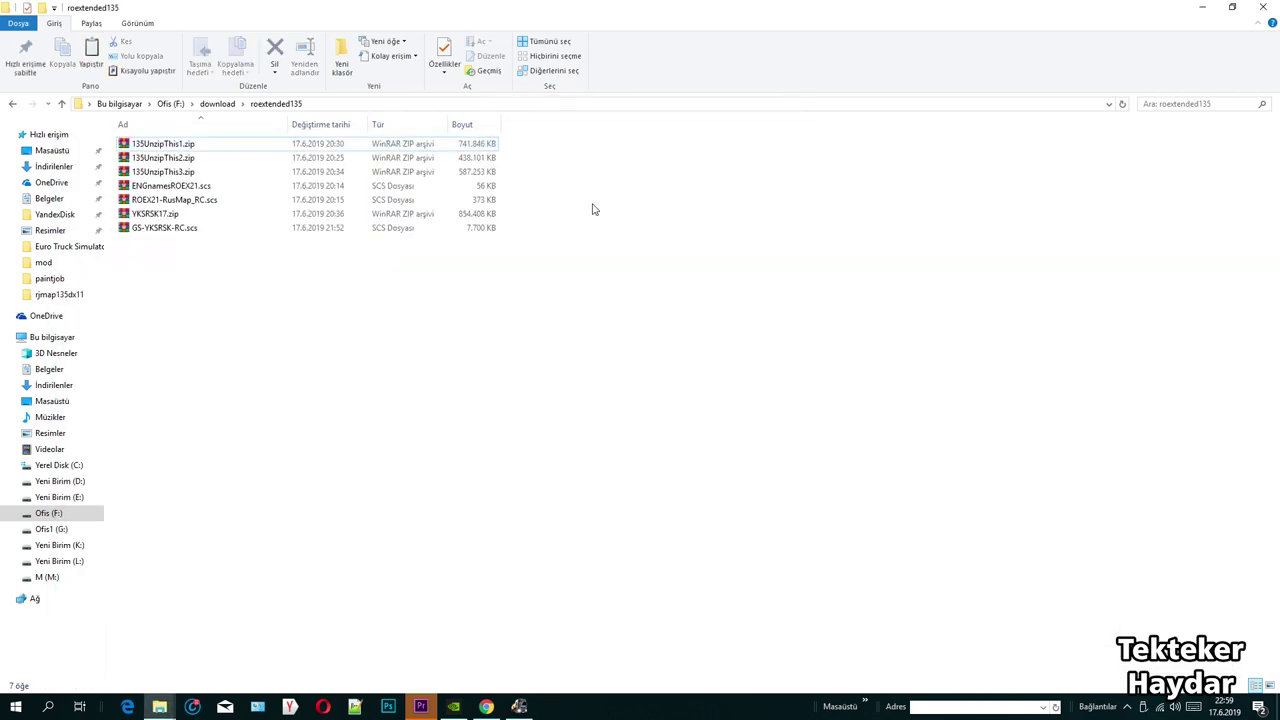
Step: Extract ROEX21defmap[1.35].scs and ROEX21prefab[1.35].scs from 135UnzipThis2.zip into the mod folder and put both windows away
double_click(181, 163)
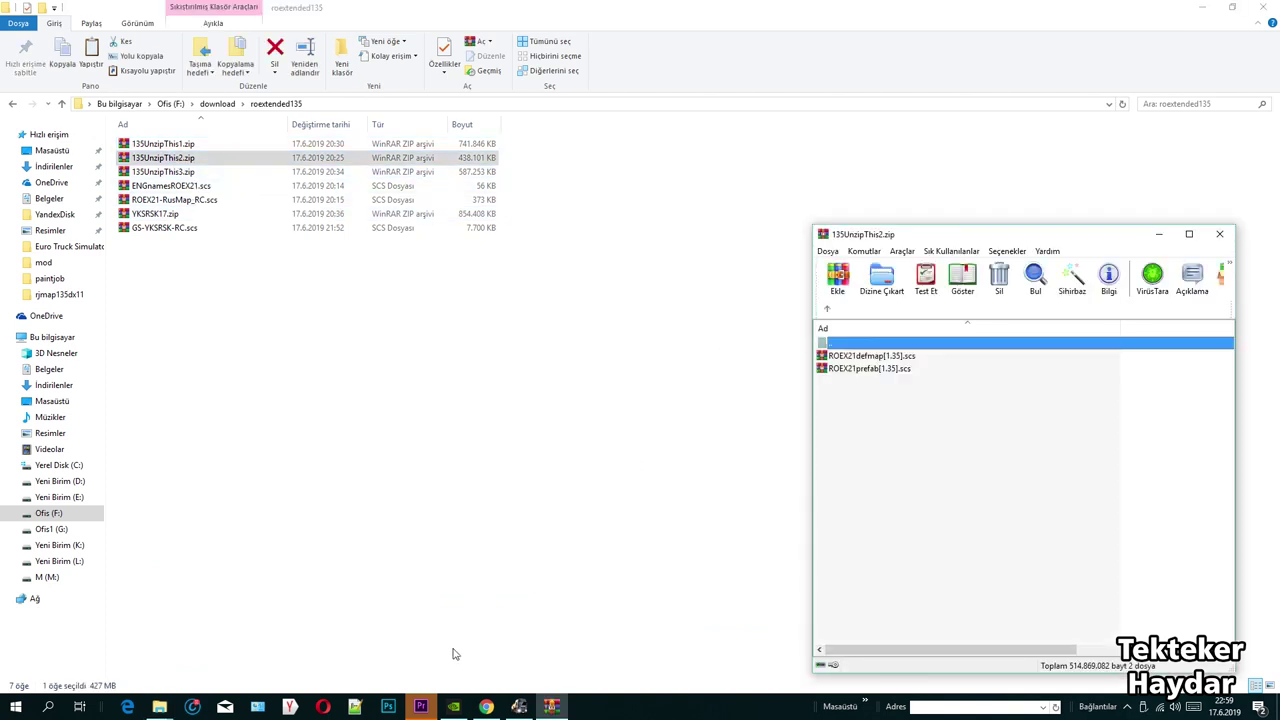
mouse_move(159, 706)
click(146, 637)
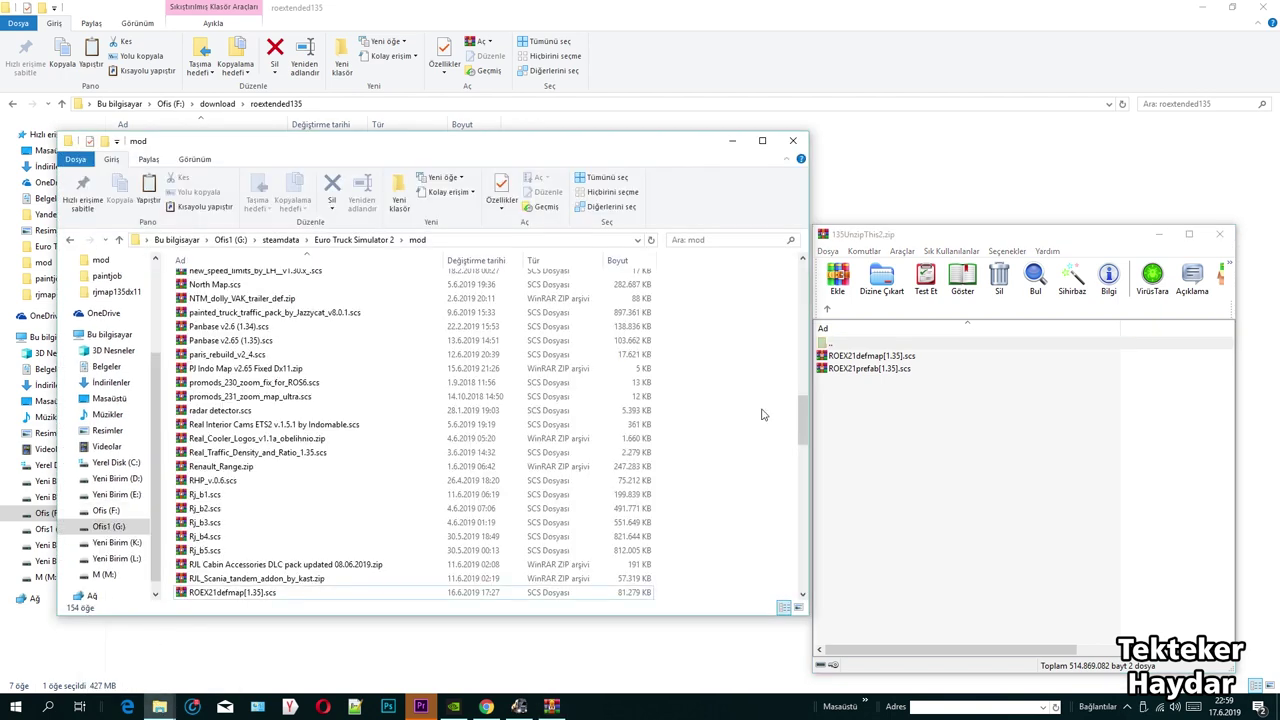
click(933, 370)
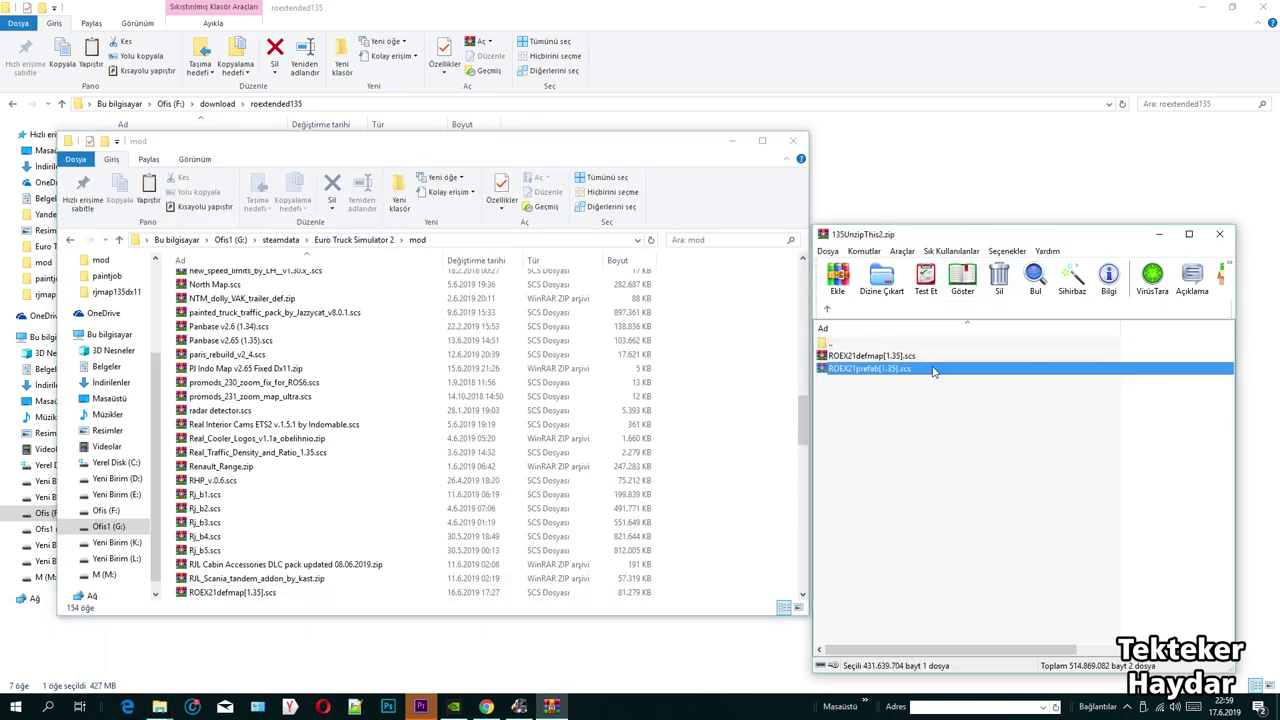
click(891, 357)
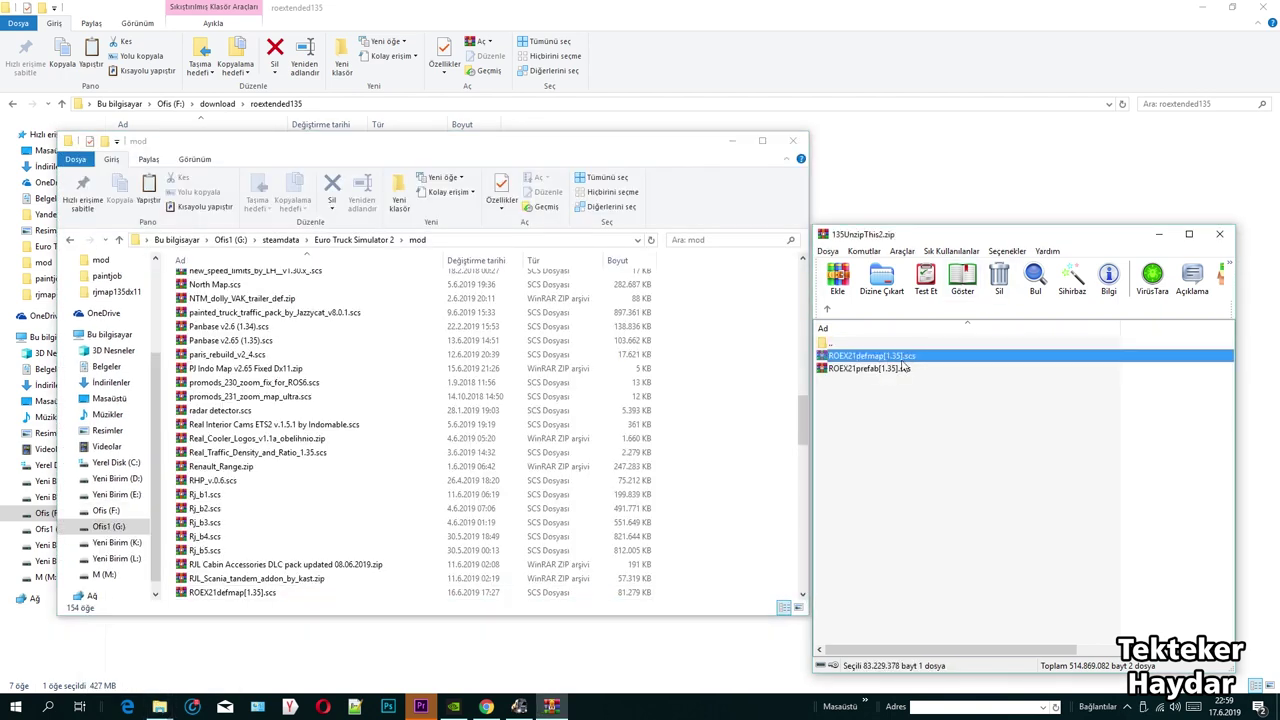
click(897, 371)
drag(888, 382, 748, 392)
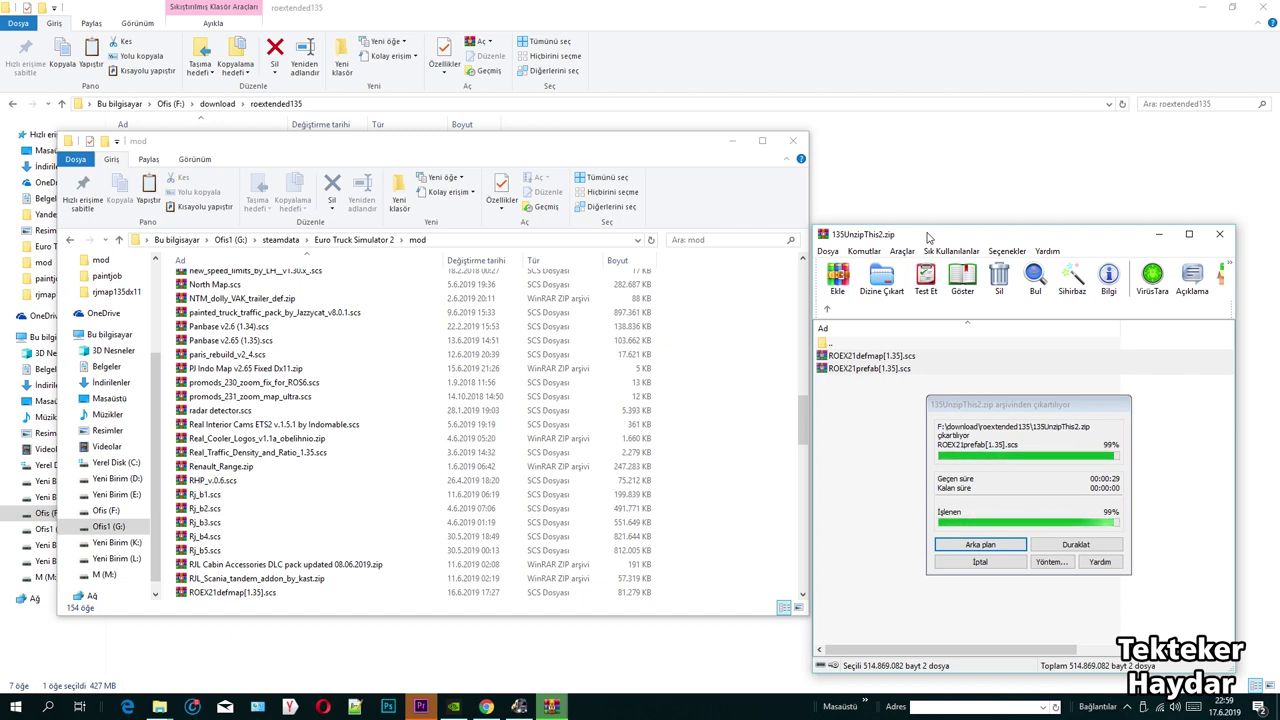
click(630, 170)
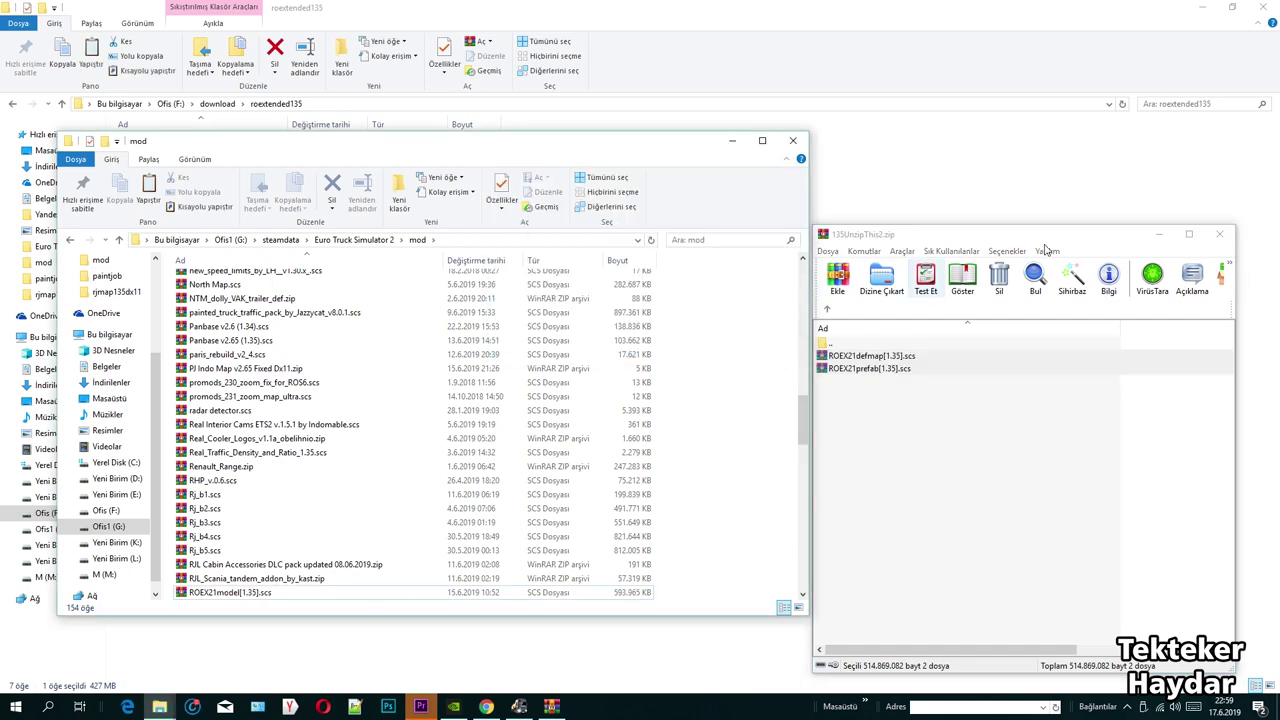
click(1219, 235)
scroll(523, 320, down, 5)
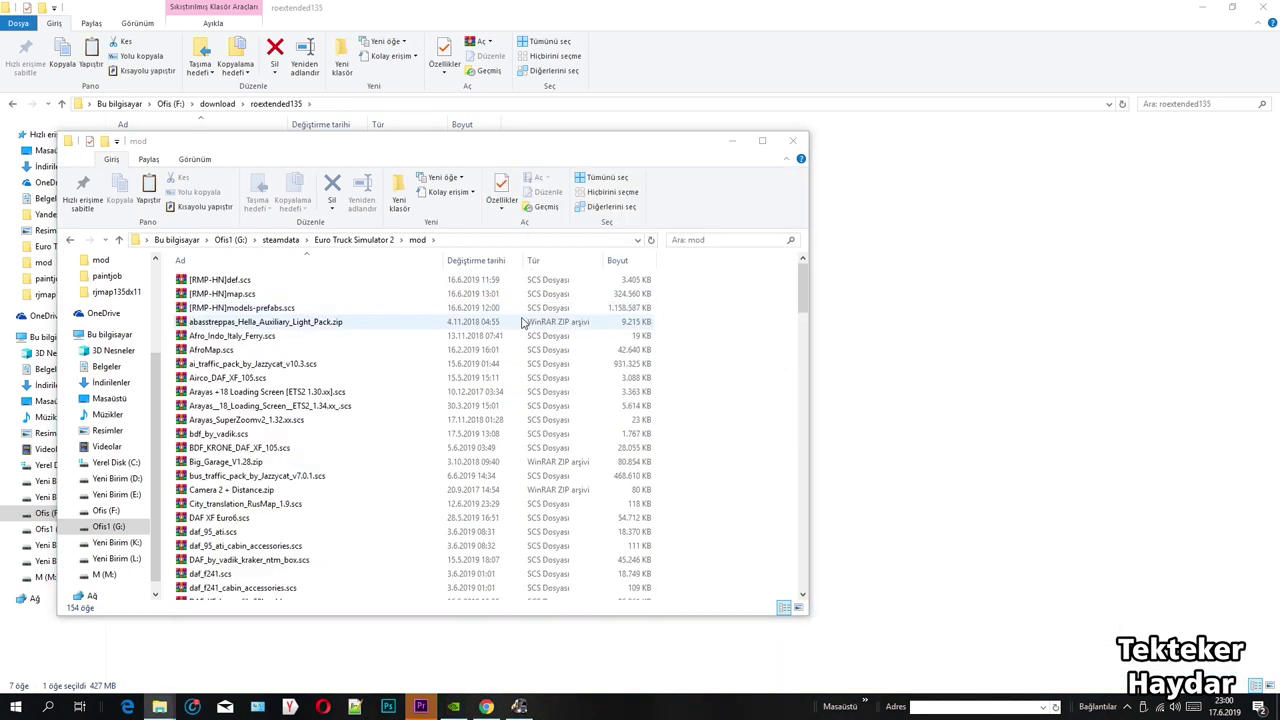
click(793, 140)
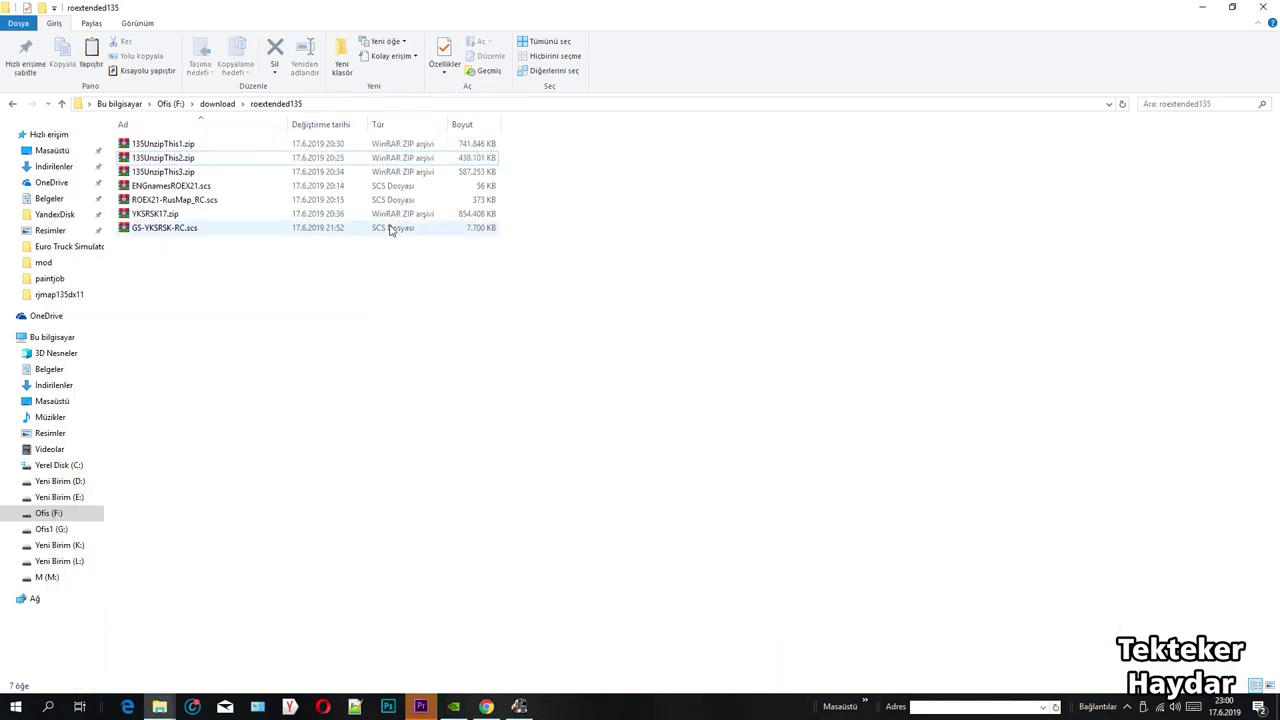
Step: Extract ROEX21model[1.35].scs from 135UnzipThis3.zip into the mod folder, replacing the existing file, and put both windows away
click(185, 172)
key(Return)
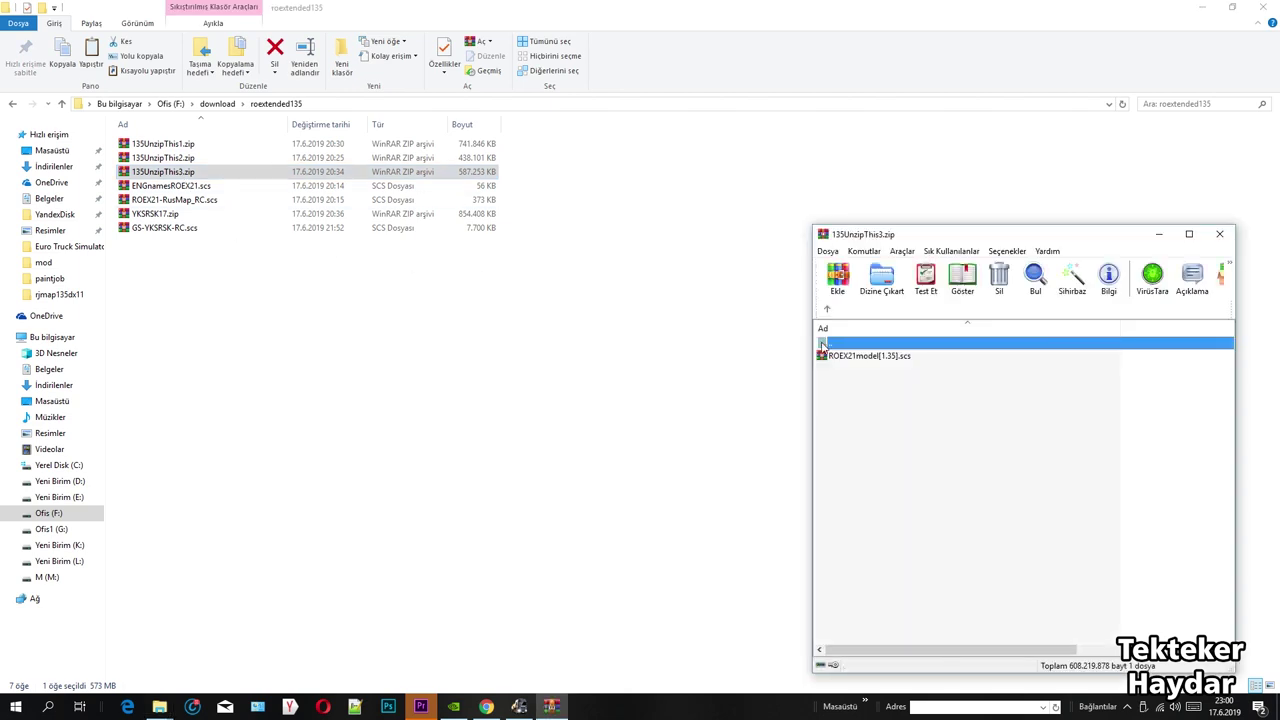
mouse_move(159, 707)
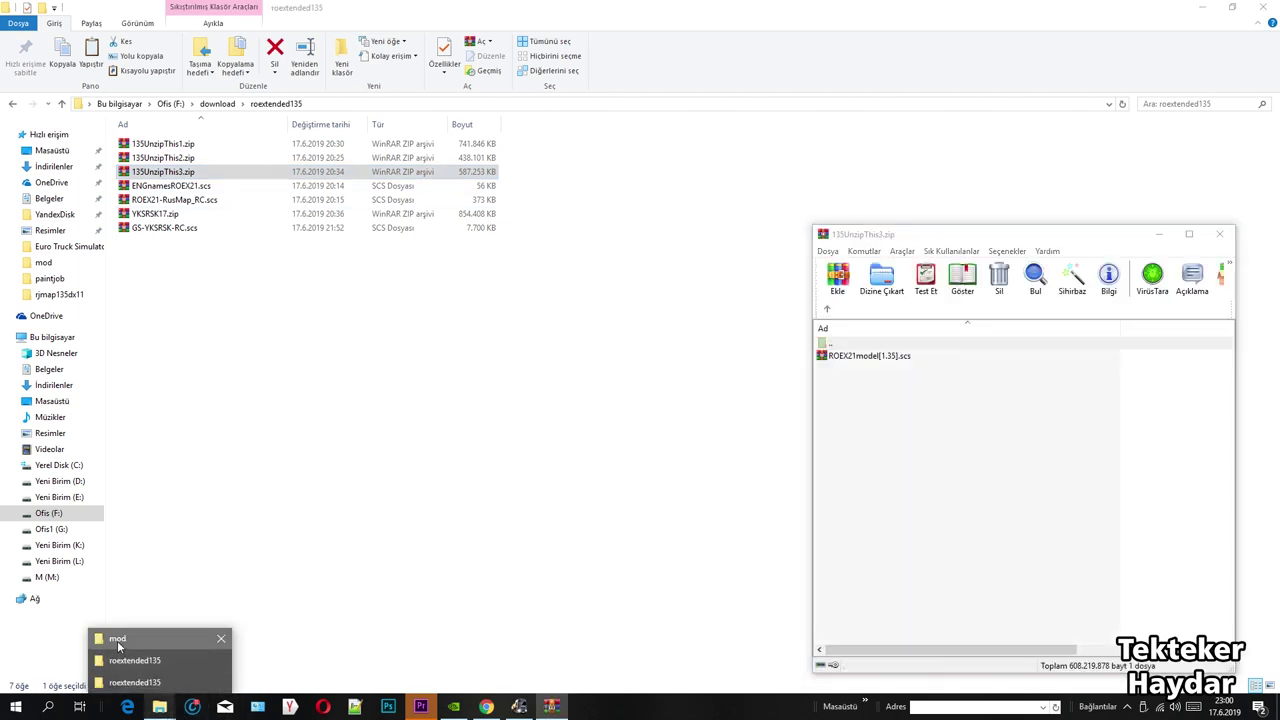
click(117, 640)
click(899, 366)
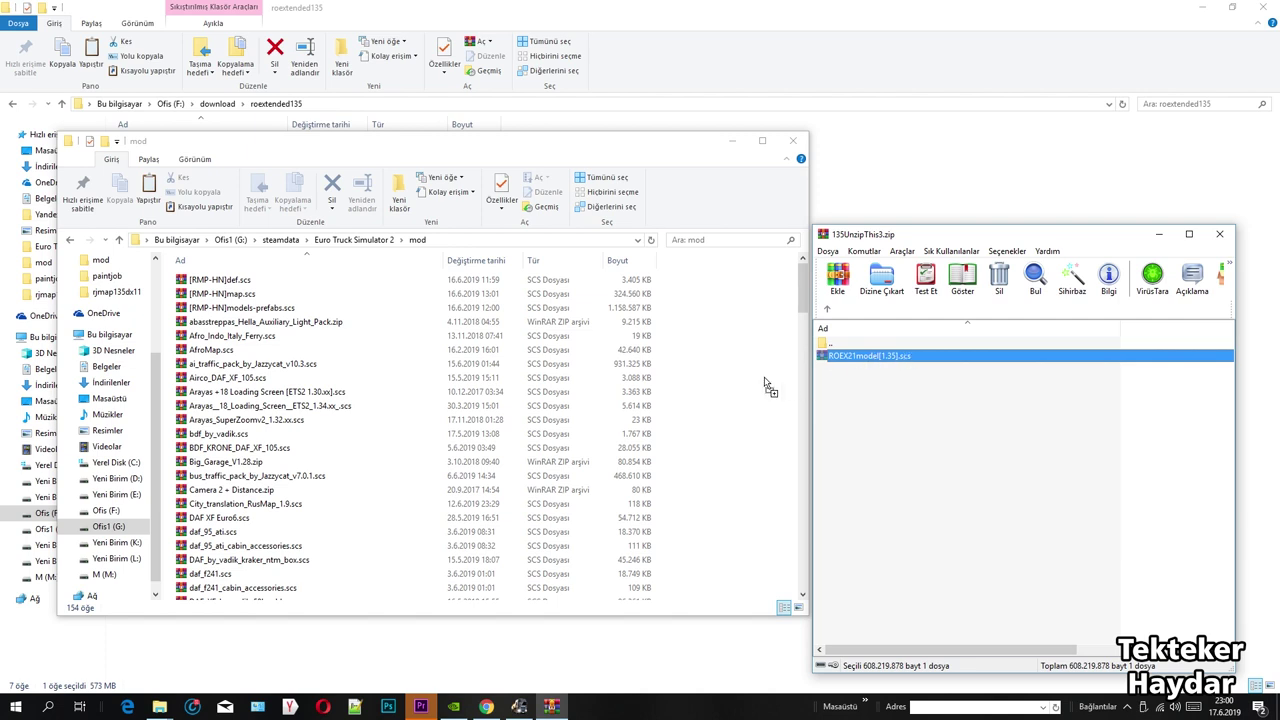
drag(767, 385, 759, 389)
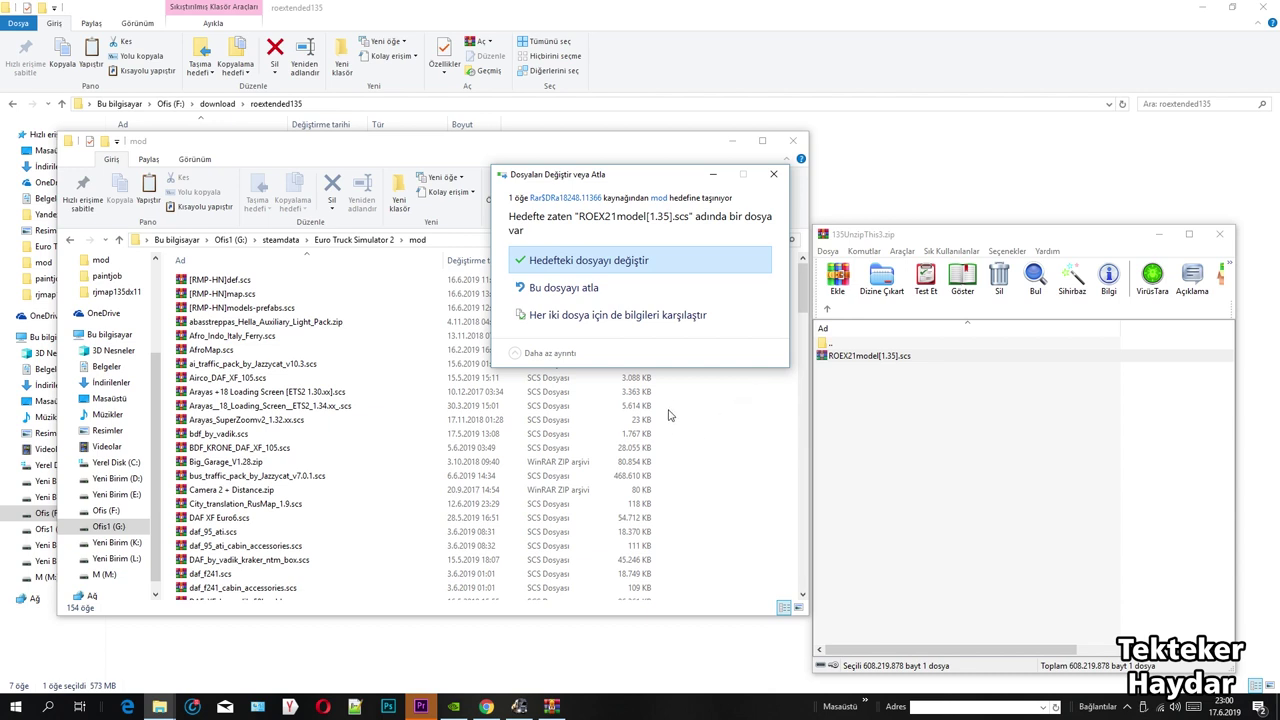
click(620, 262)
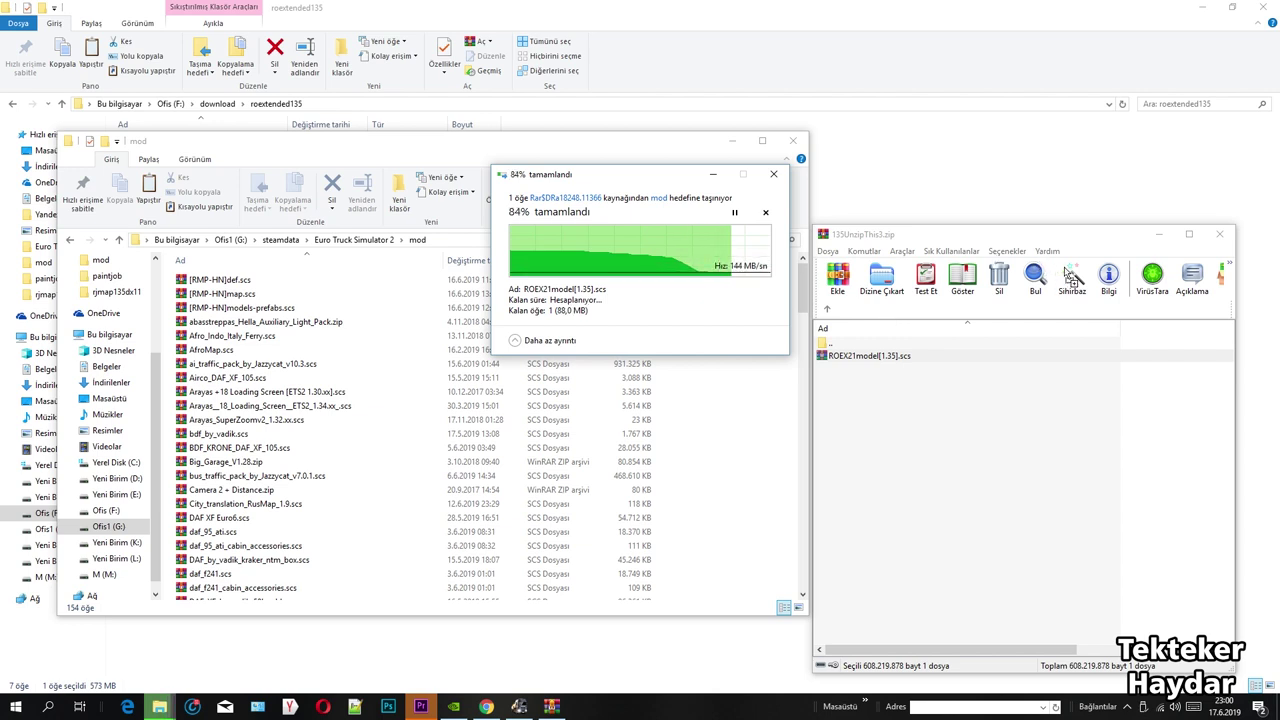
click(1219, 237)
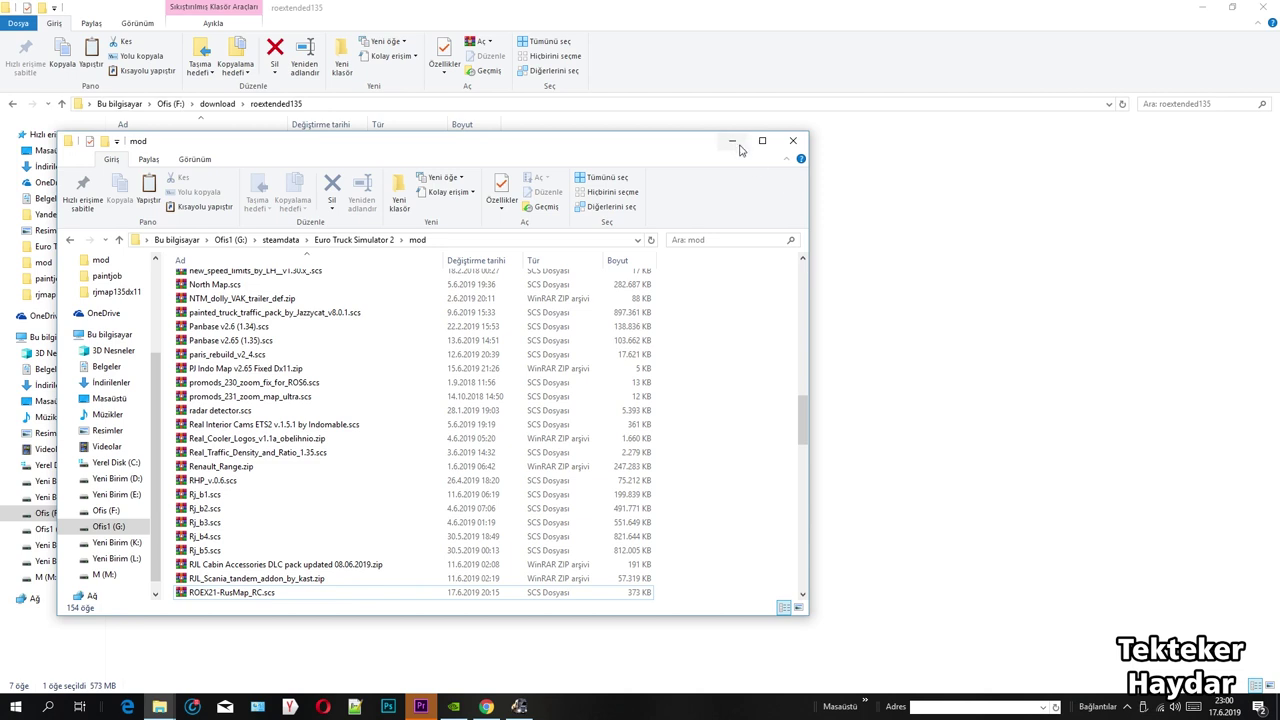
click(742, 146)
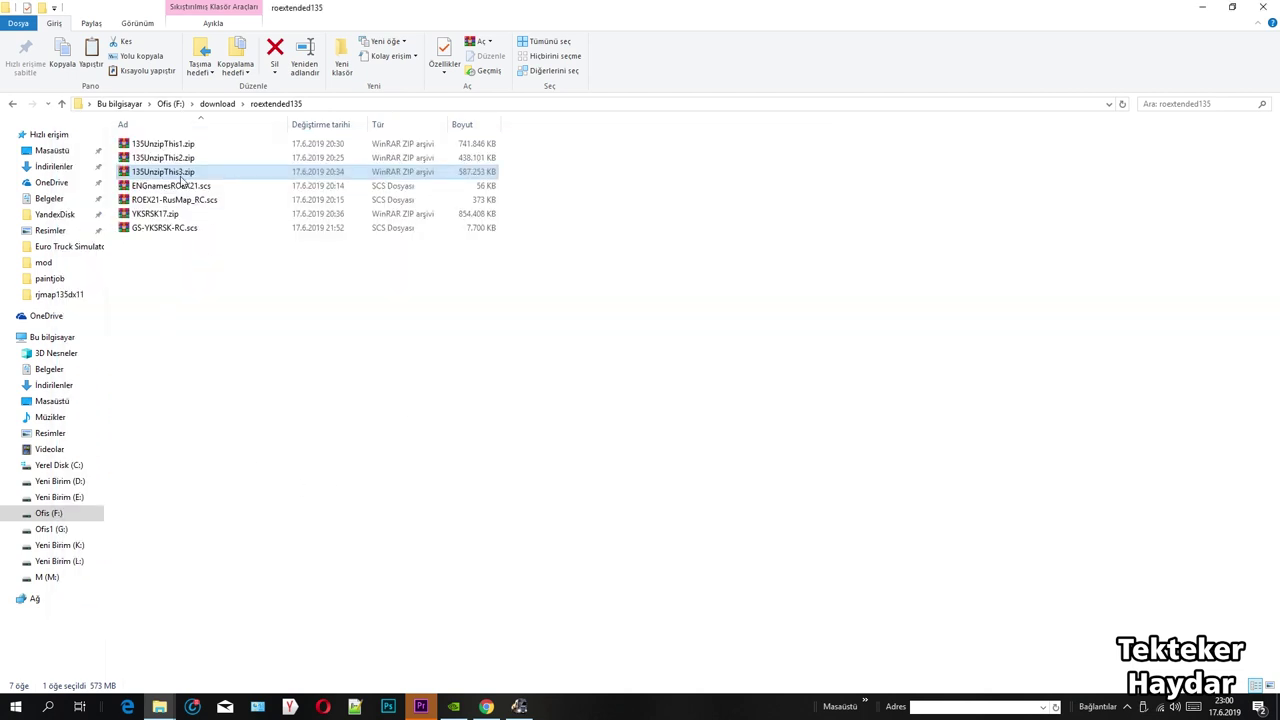
Step: Copy ENGnamesROEX21.scs, ROEX21-RusMap_RC.scs and GS-YKSRSK-RC.scs from roextended135 into the mod folder, replacing the existing files
click(200, 185)
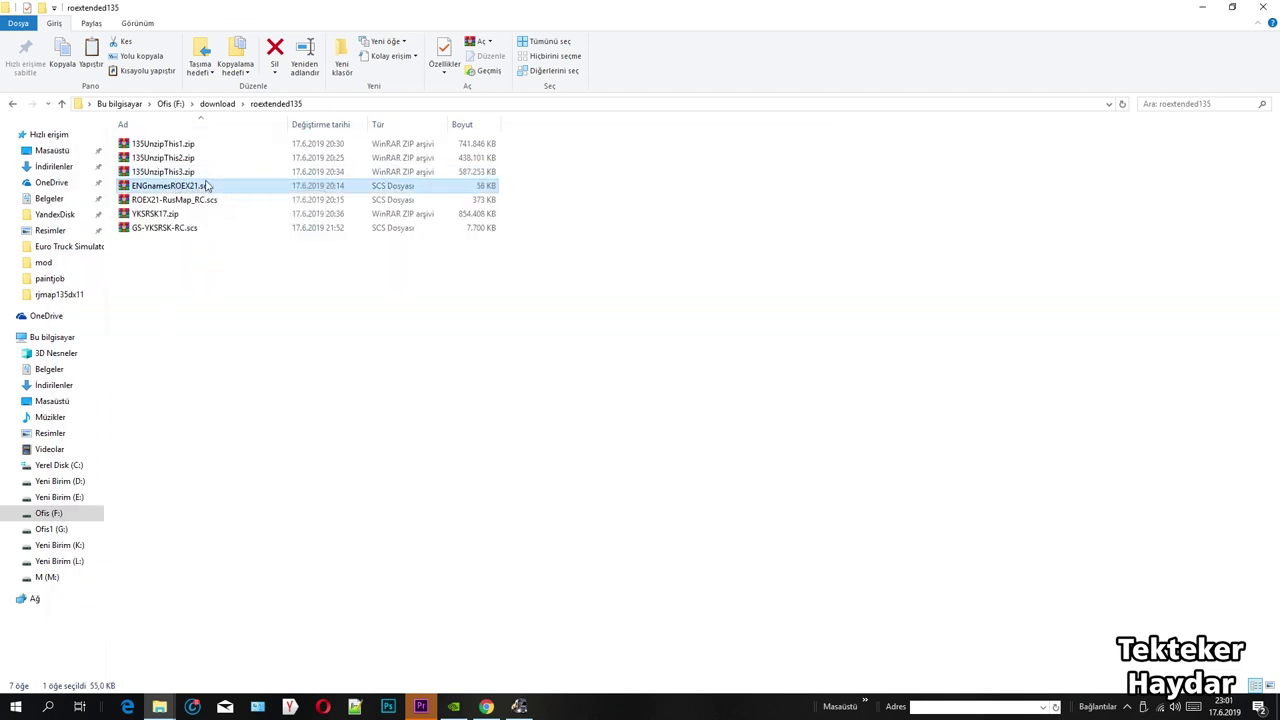
click(190, 202)
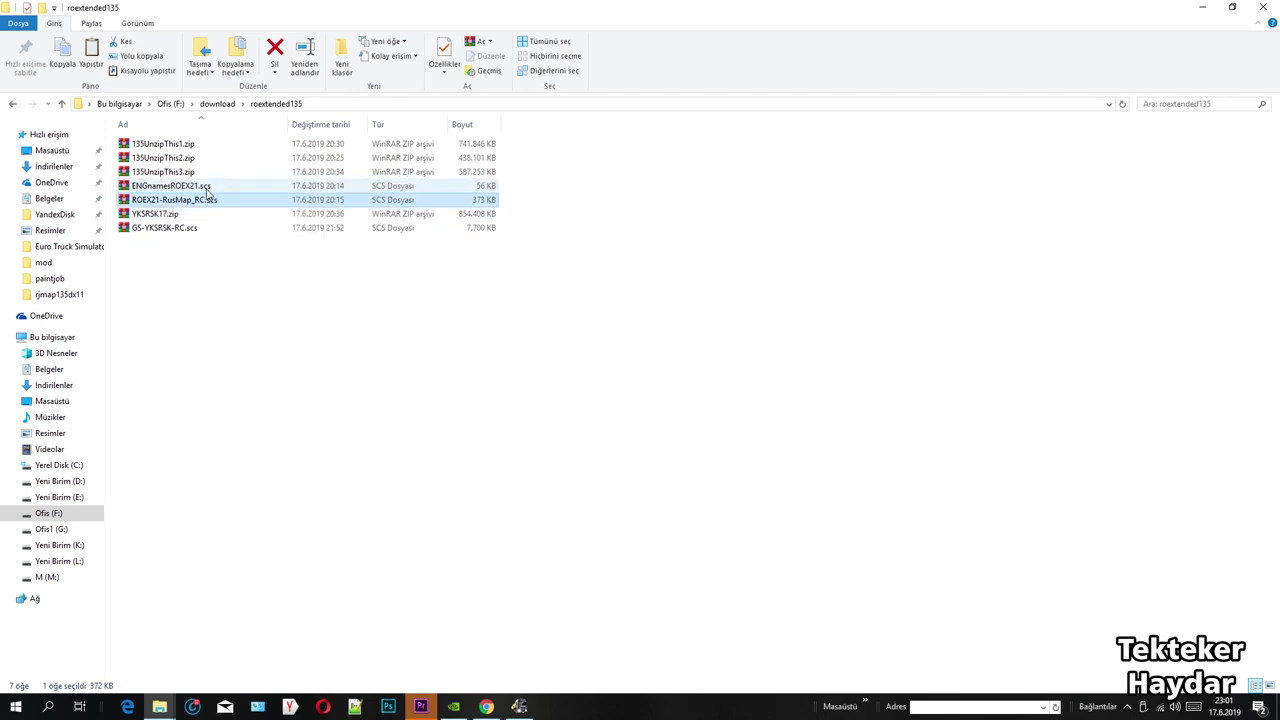
ctrl+click(207, 187)
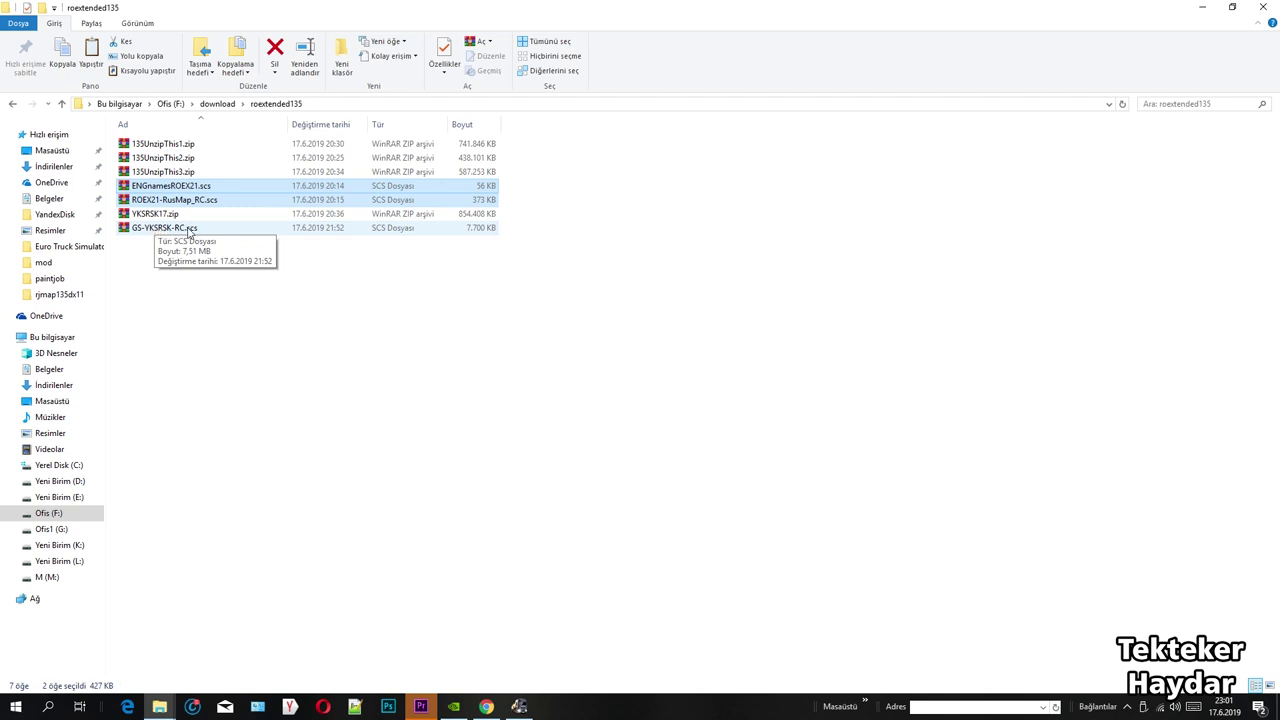
ctrl+click(215, 226)
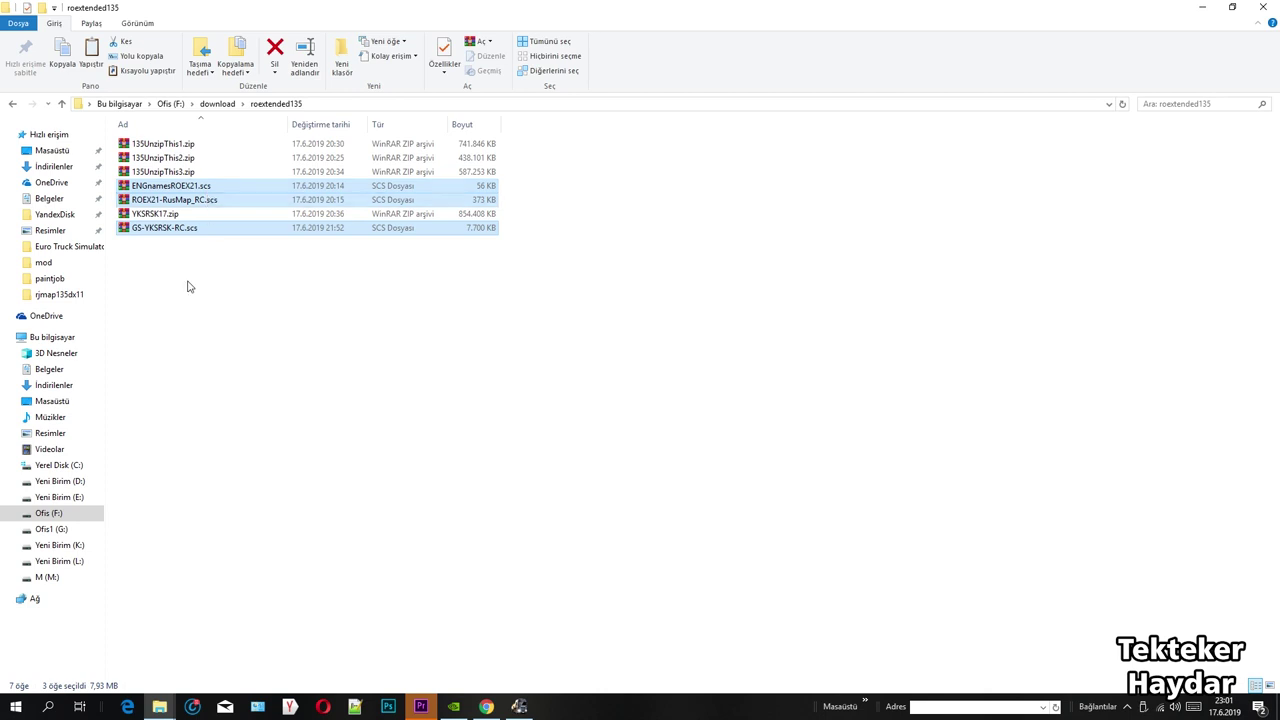
mouse_move(158, 706)
click(149, 637)
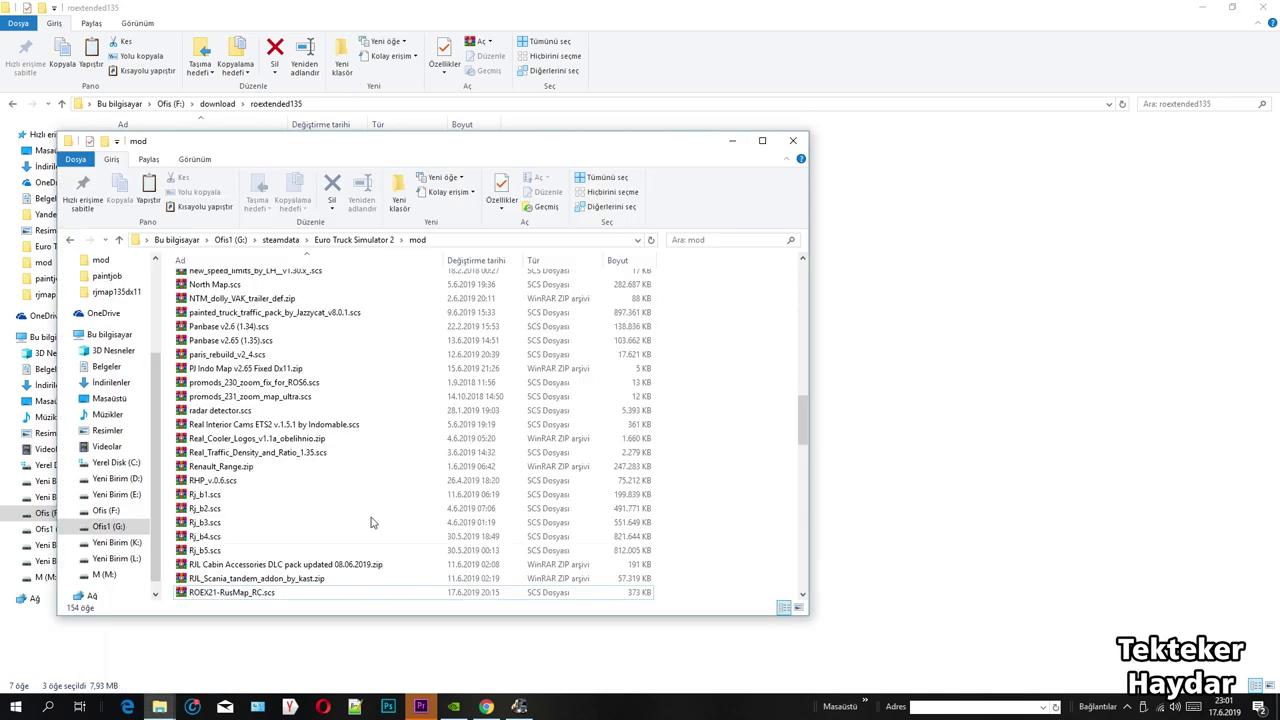
drag(428, 147, 866, 145)
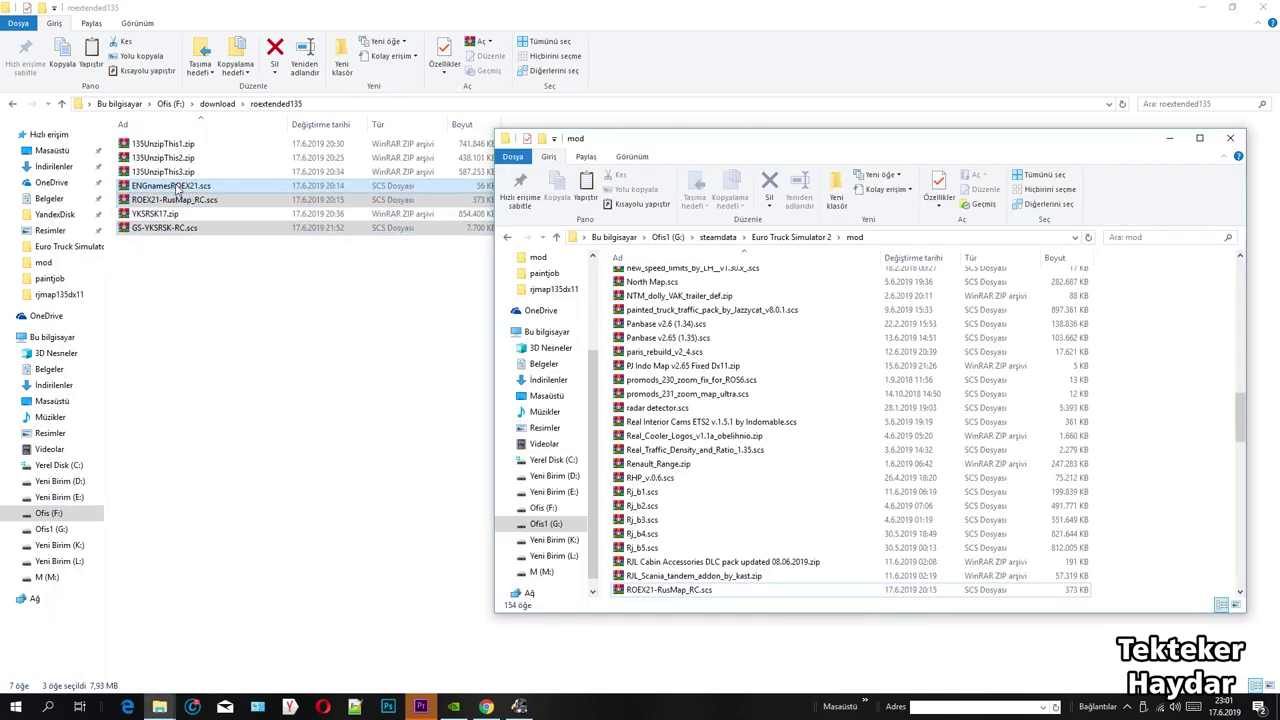
drag(180, 190, 1115, 362)
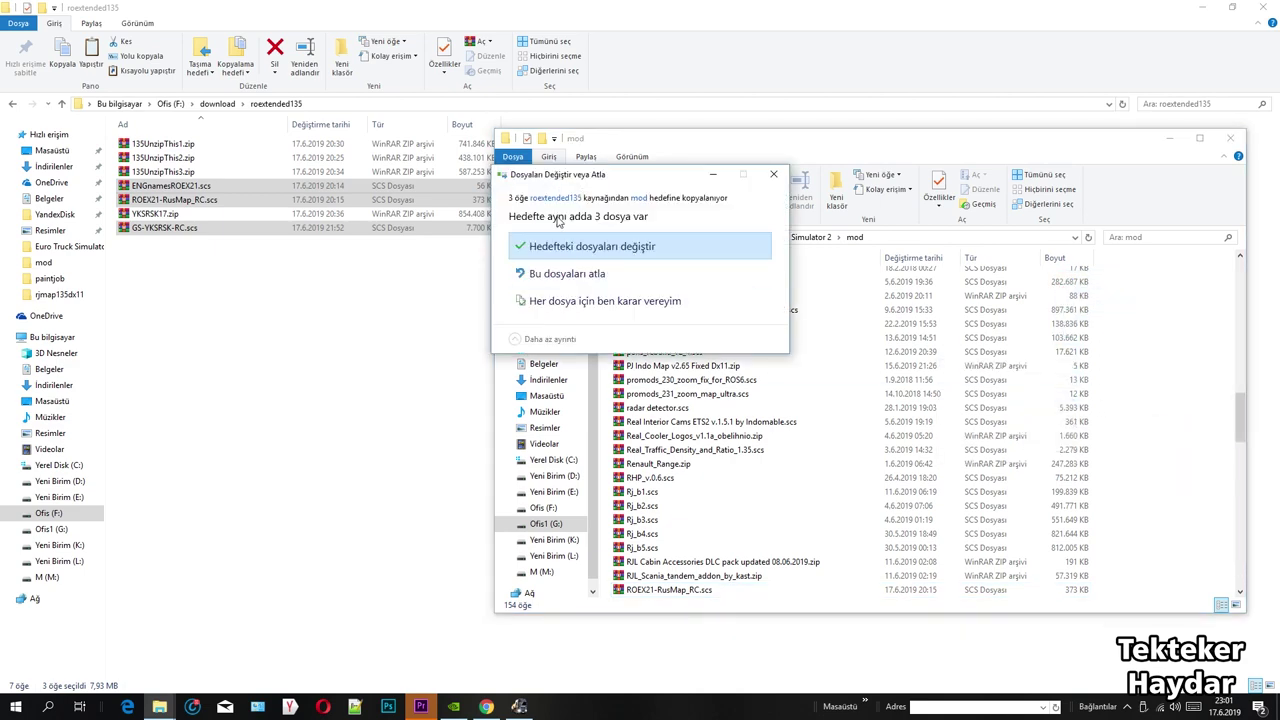
click(566, 250)
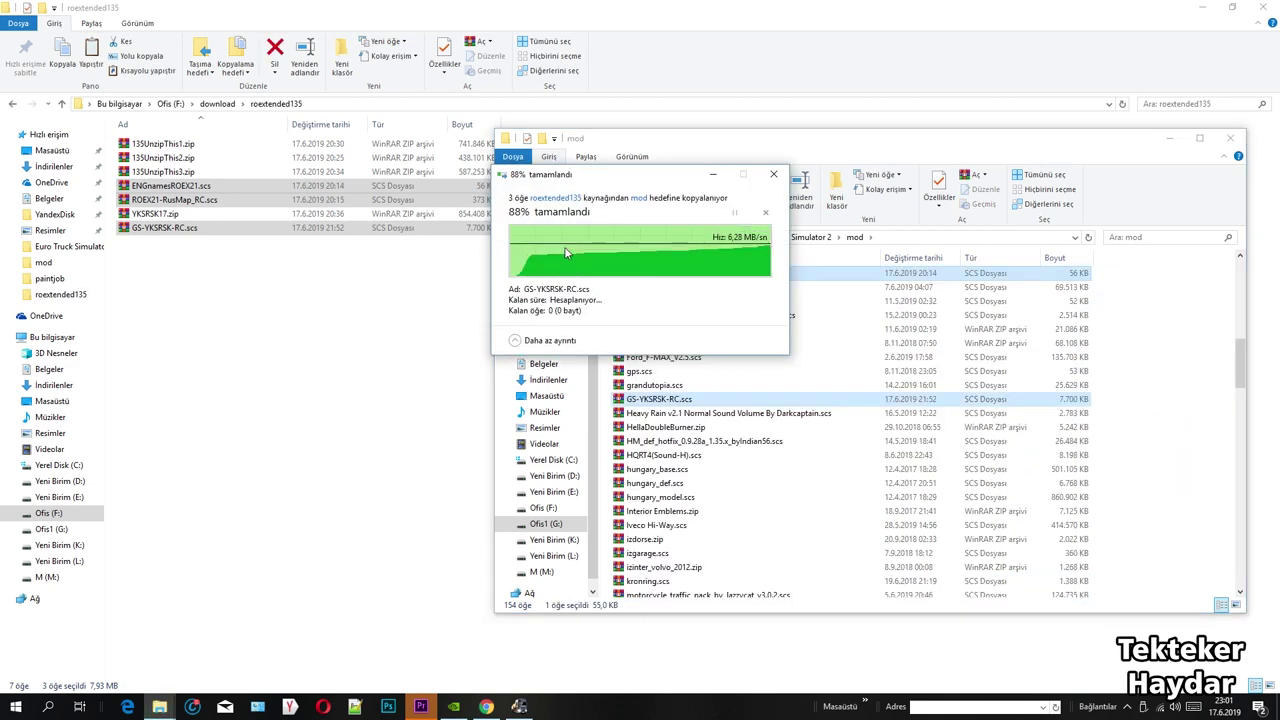
Step: Extract YKSRSK 17defmap[1.35].scs and YKSRSK17assets[1.35].scs from YKSRSK17.zip into the mod folder, replacing the existing files, and put both windows away
click(140, 214)
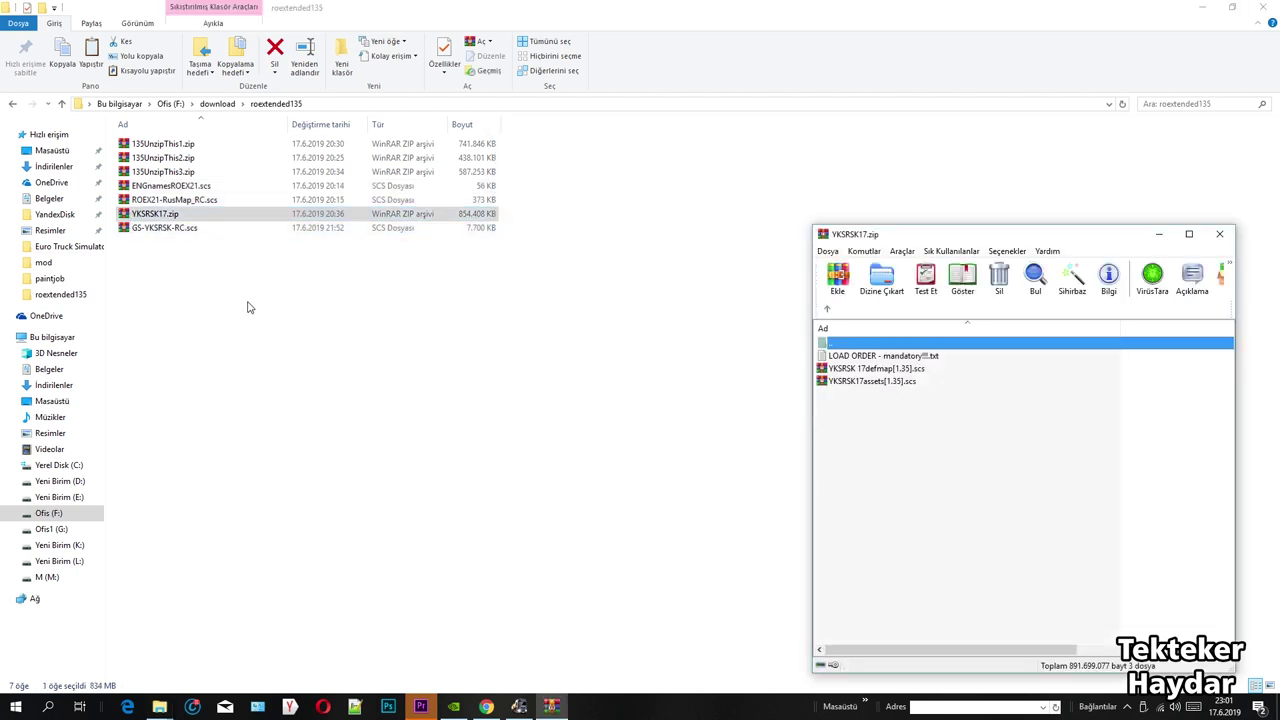
click(909, 370)
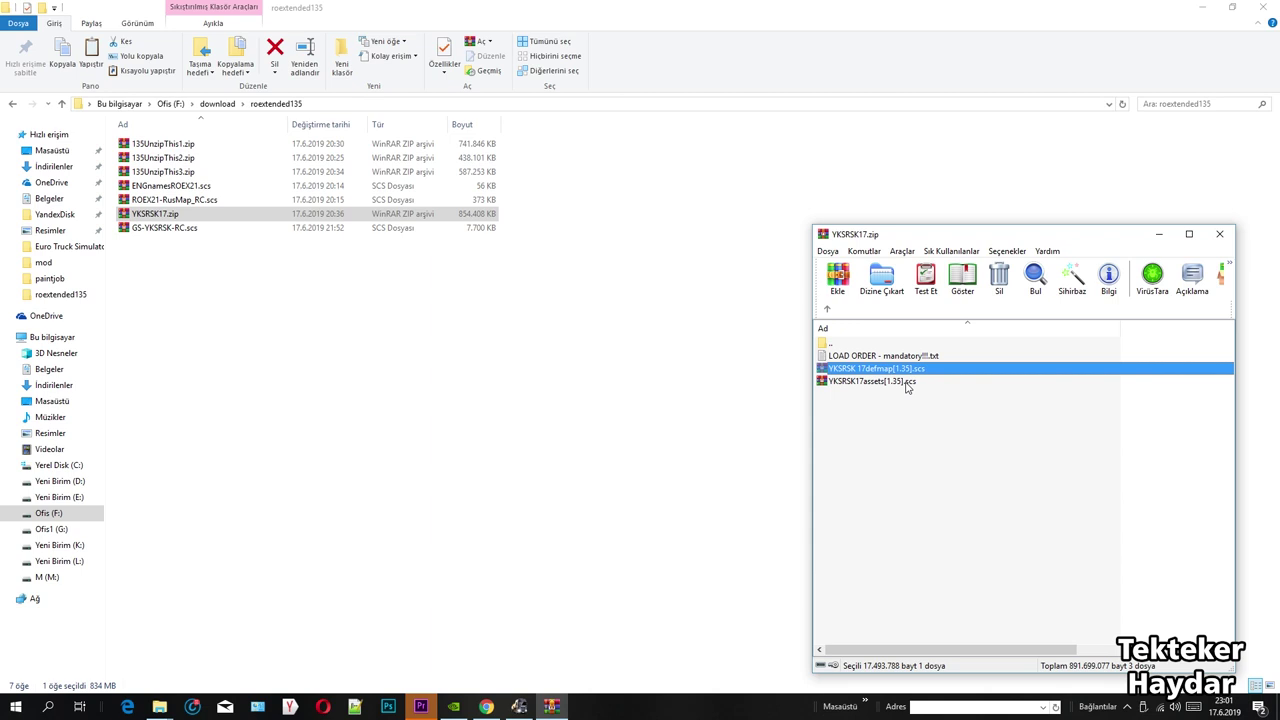
shift+click(907, 382)
mouse_move(157, 707)
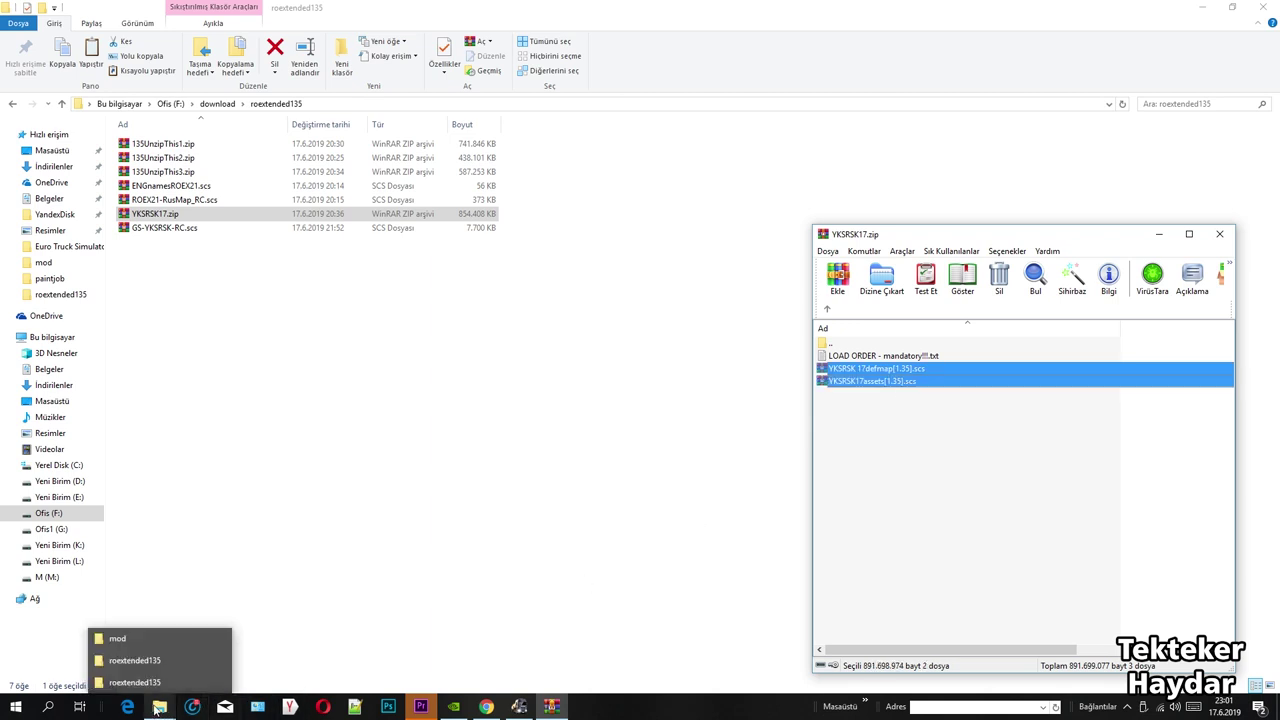
click(120, 638)
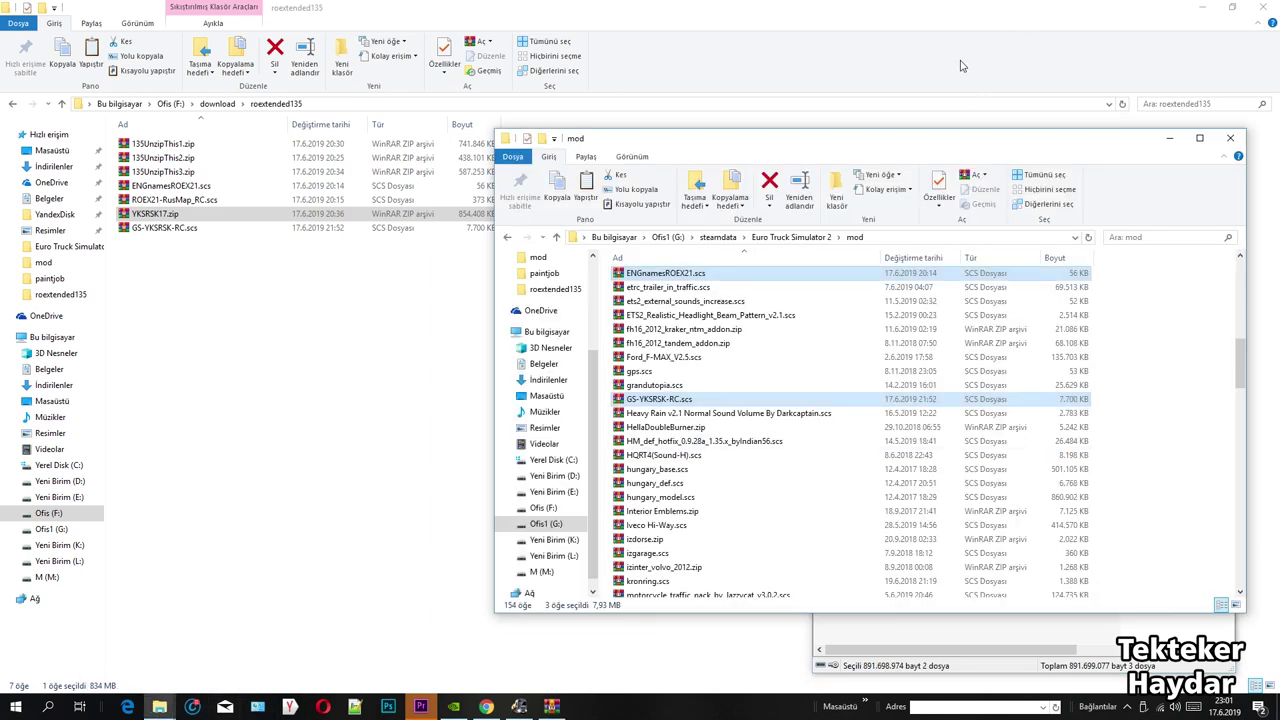
drag(960, 142, 542, 154)
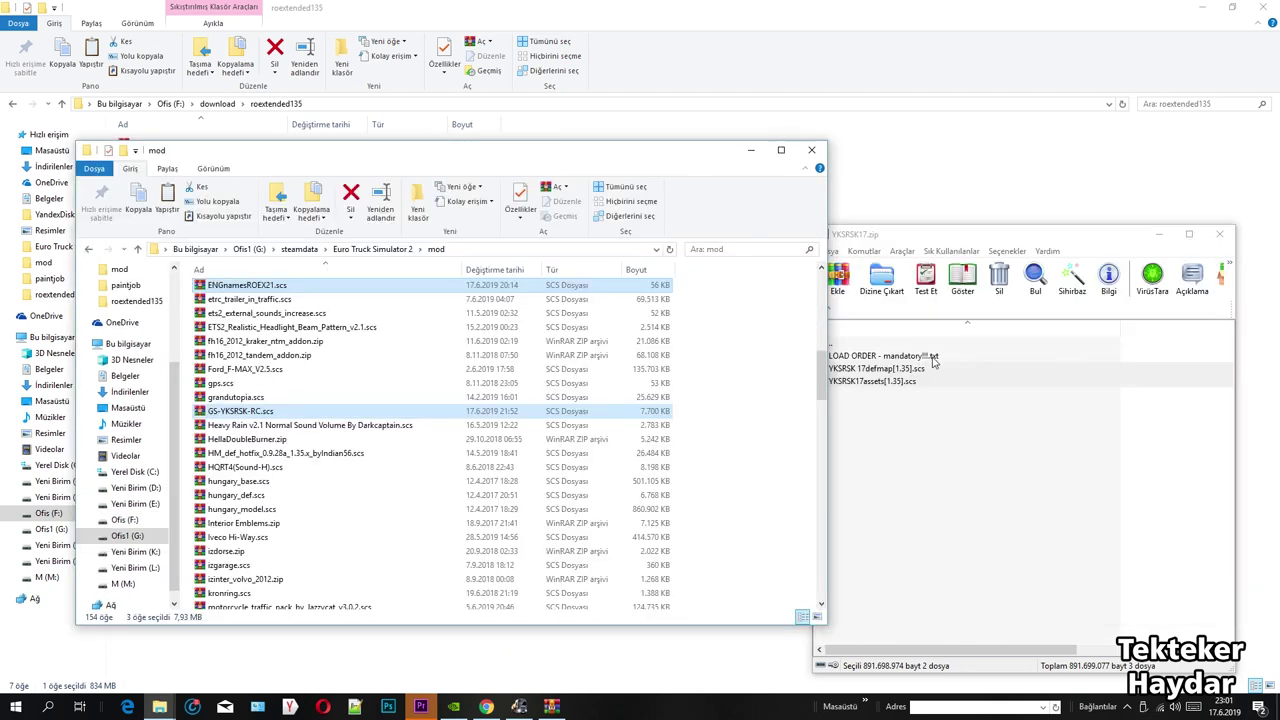
drag(912, 374, 779, 406)
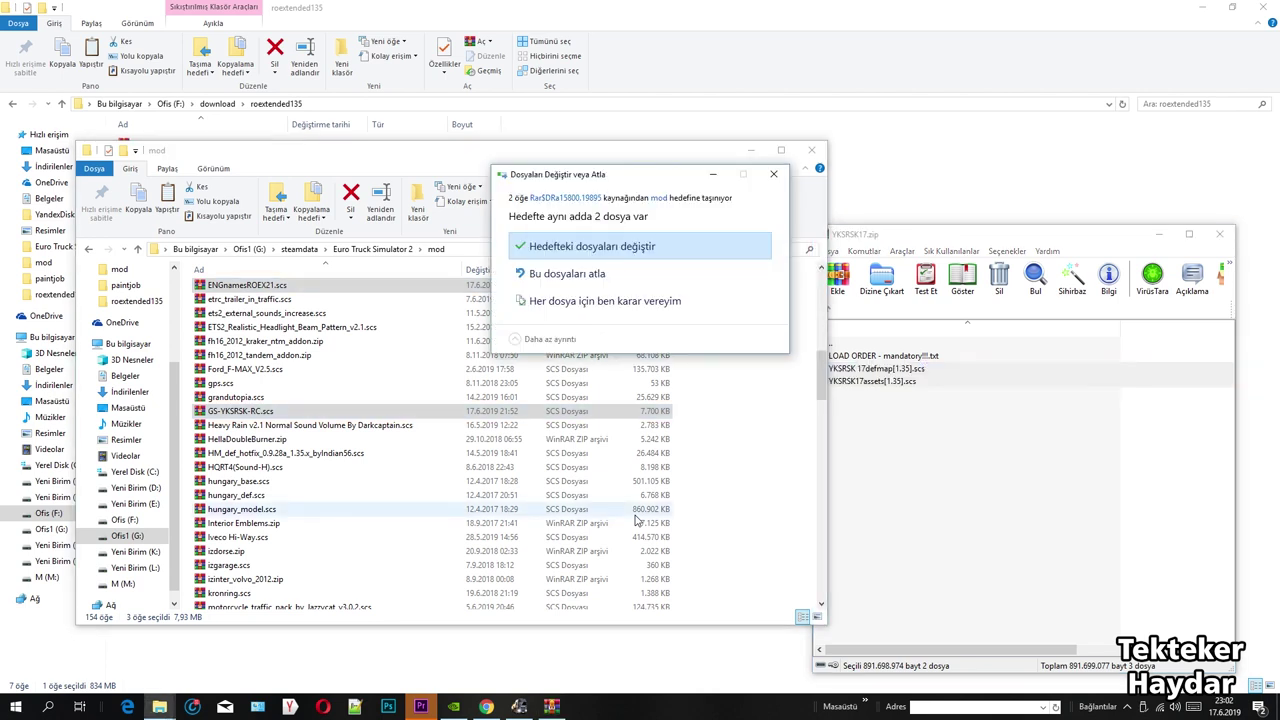
click(578, 249)
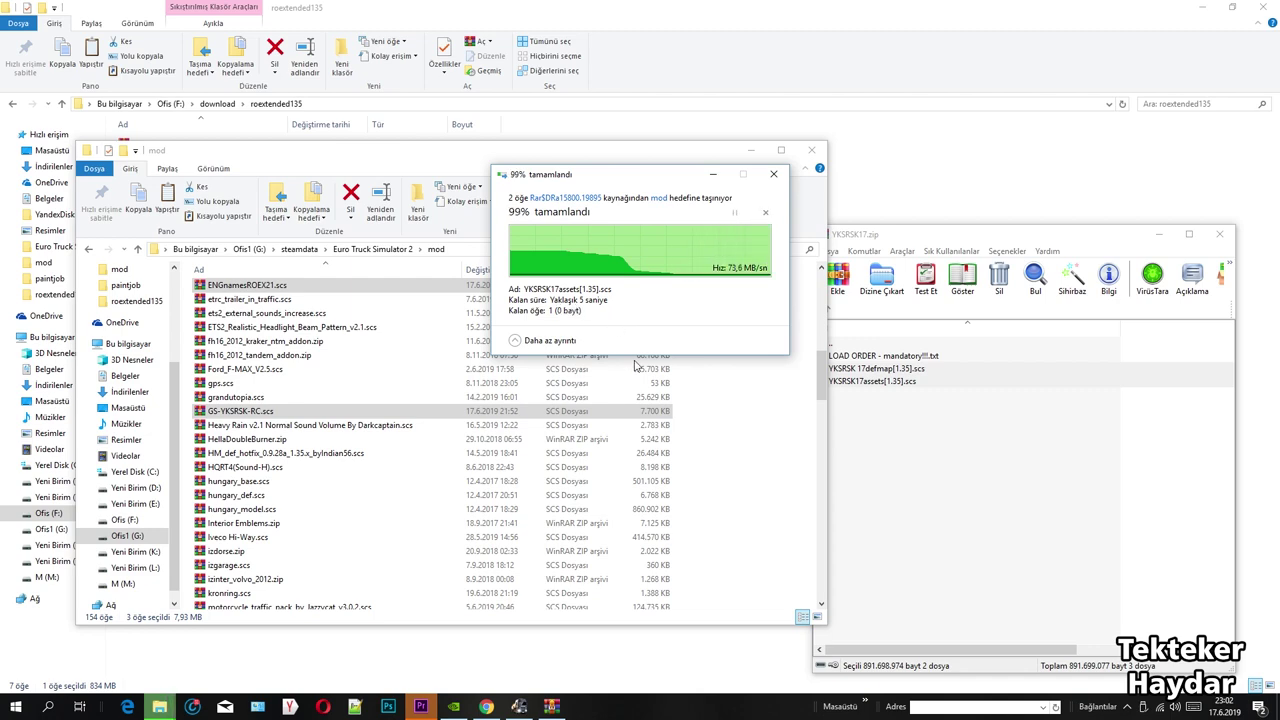
click(1220, 235)
click(751, 150)
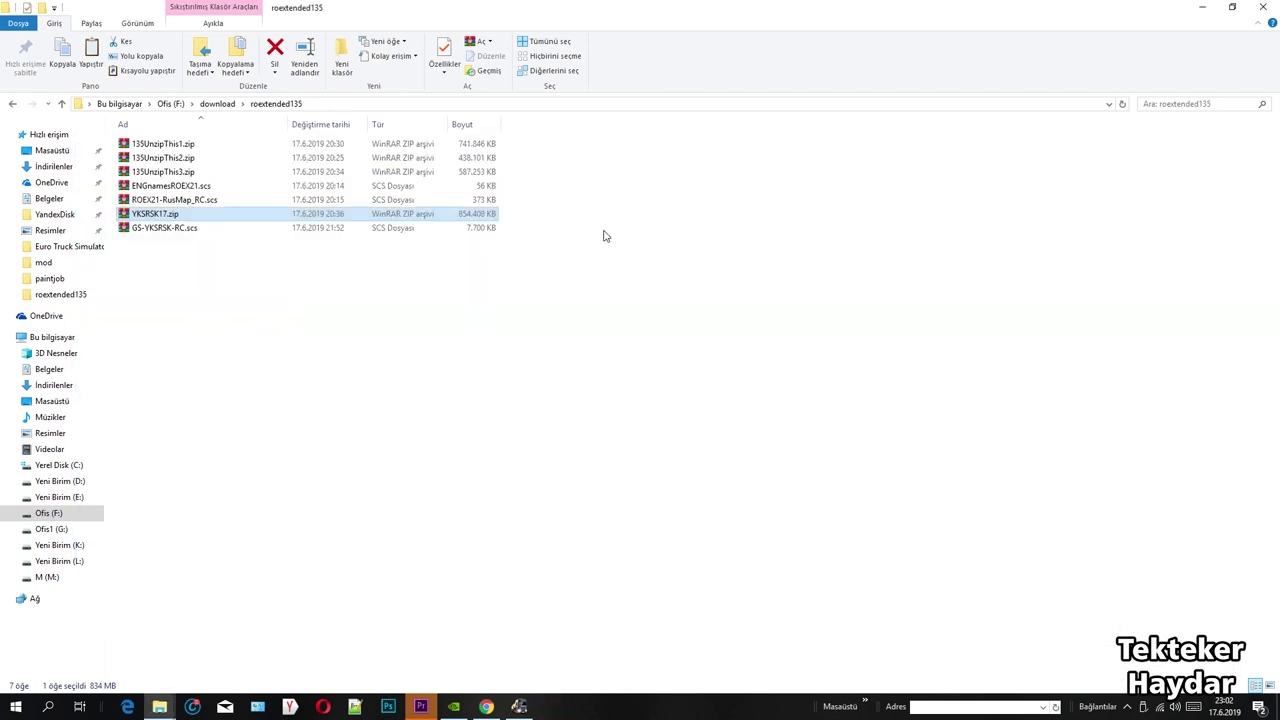
click(600, 245)
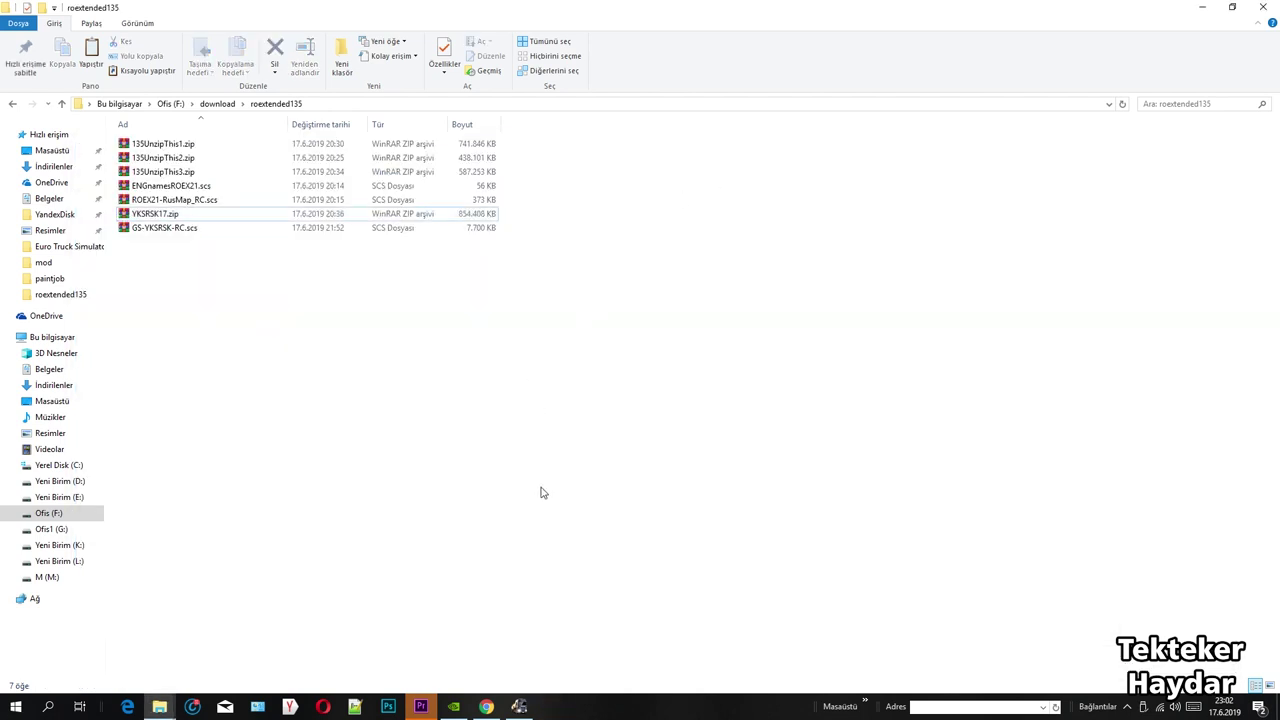